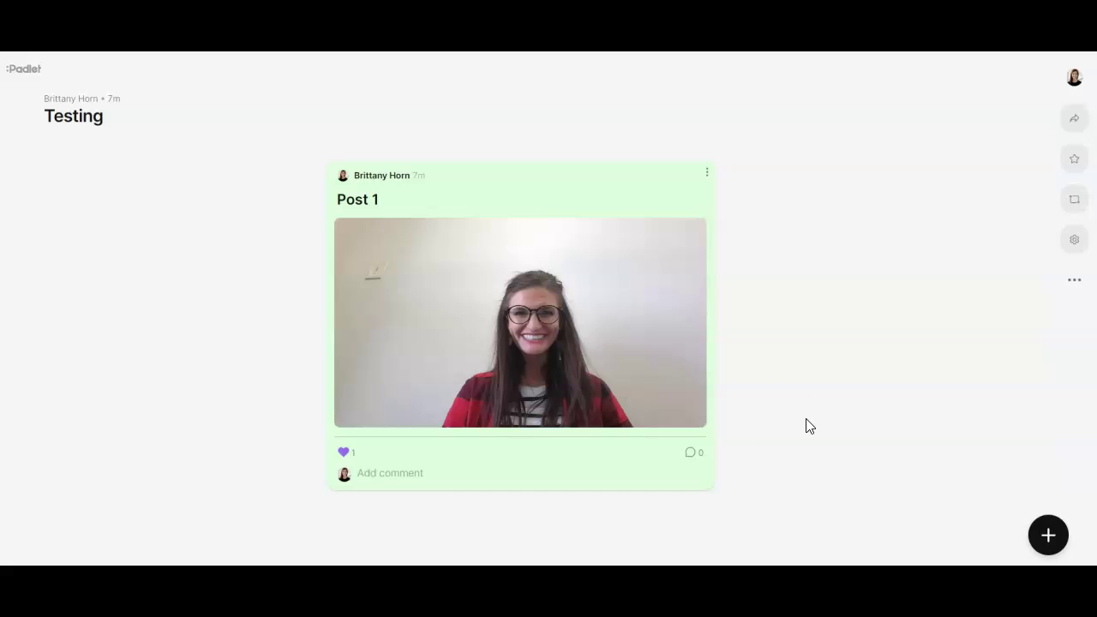
Start a new post on the Testing padlet with the title "test".
left_click(1064, 534)
left_click(775, 281)
type("test")
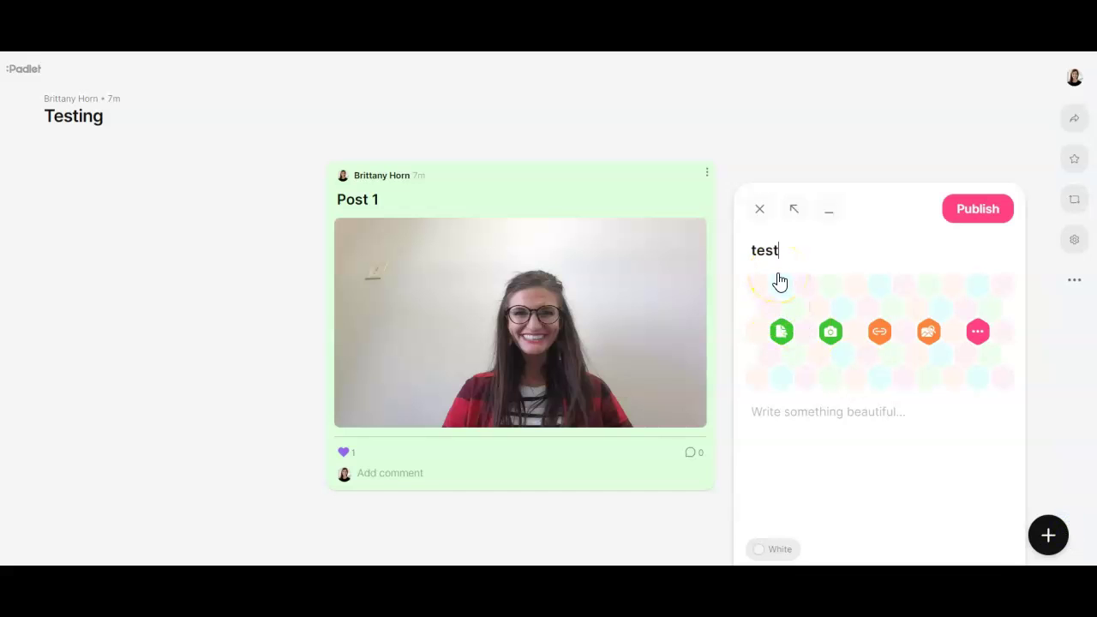
Record an audio clip of about 4 seconds, attach it to the "test" post and publish the post.
left_click(877, 331)
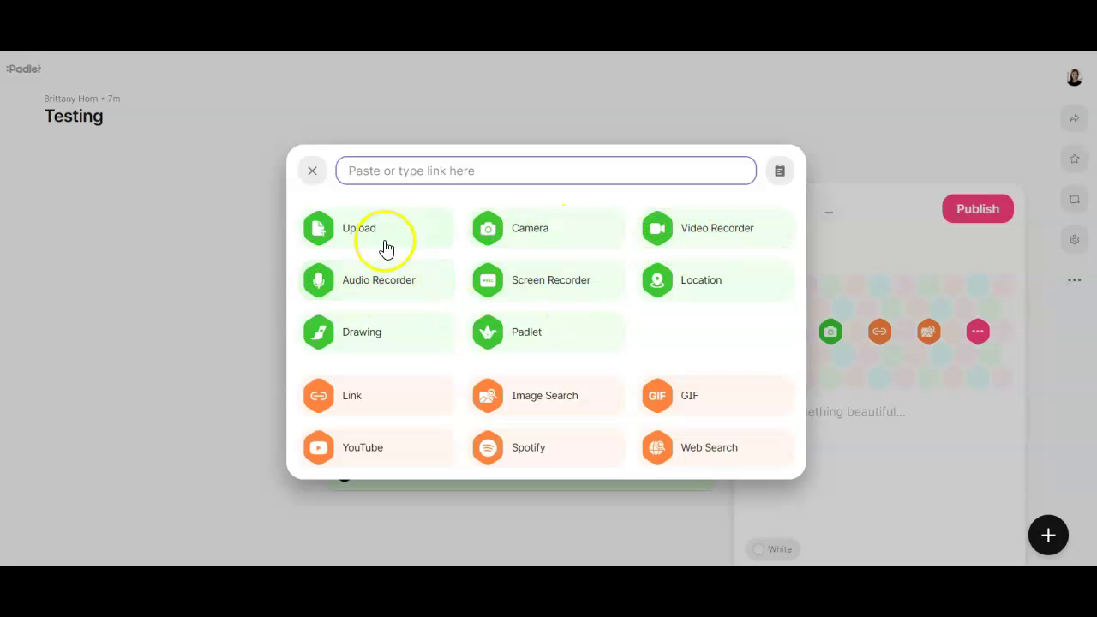
left_click(385, 286)
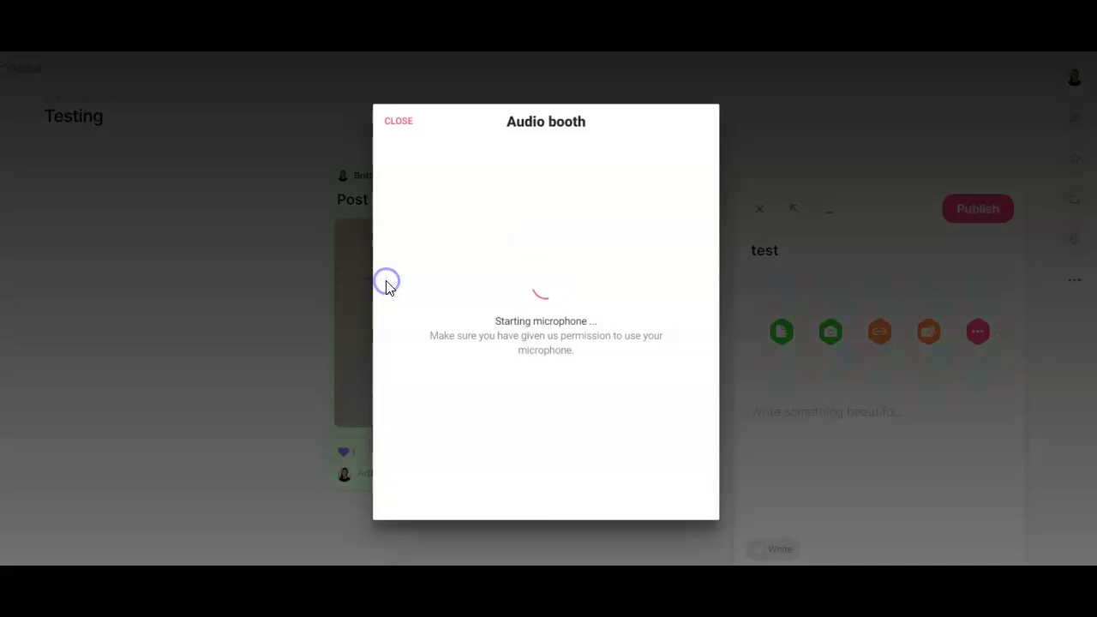
left_click(533, 490)
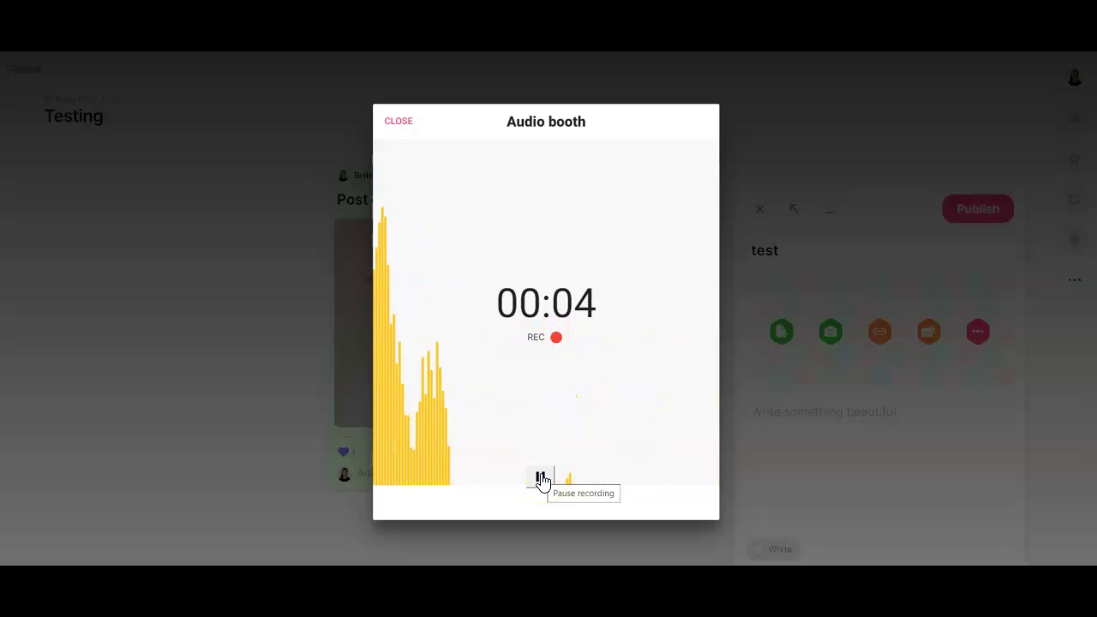
left_click(541, 478)
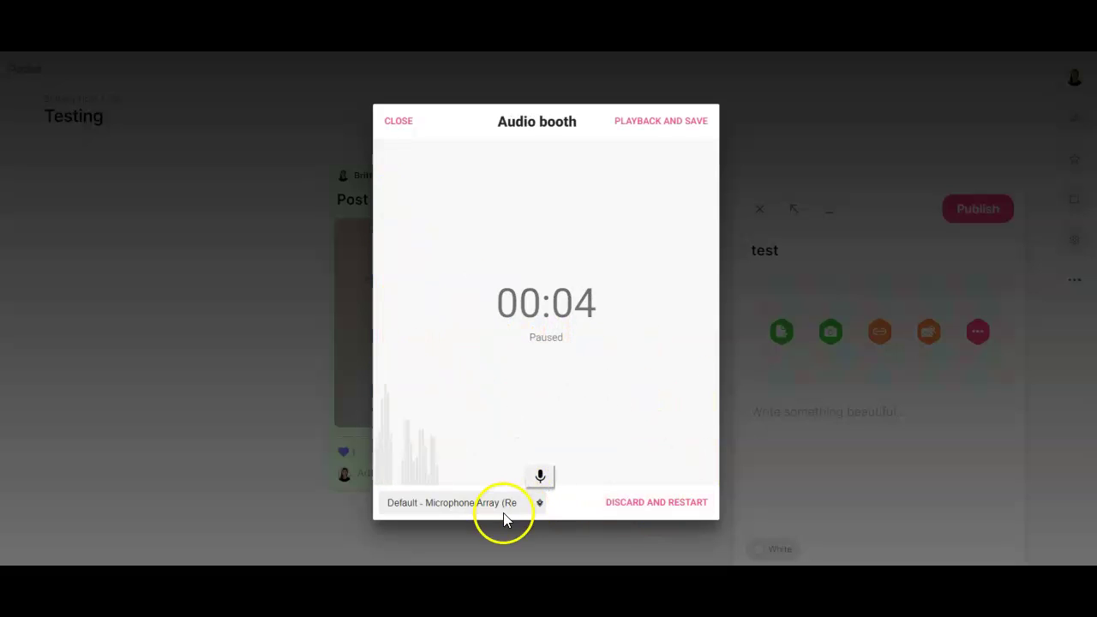
left_click(657, 121)
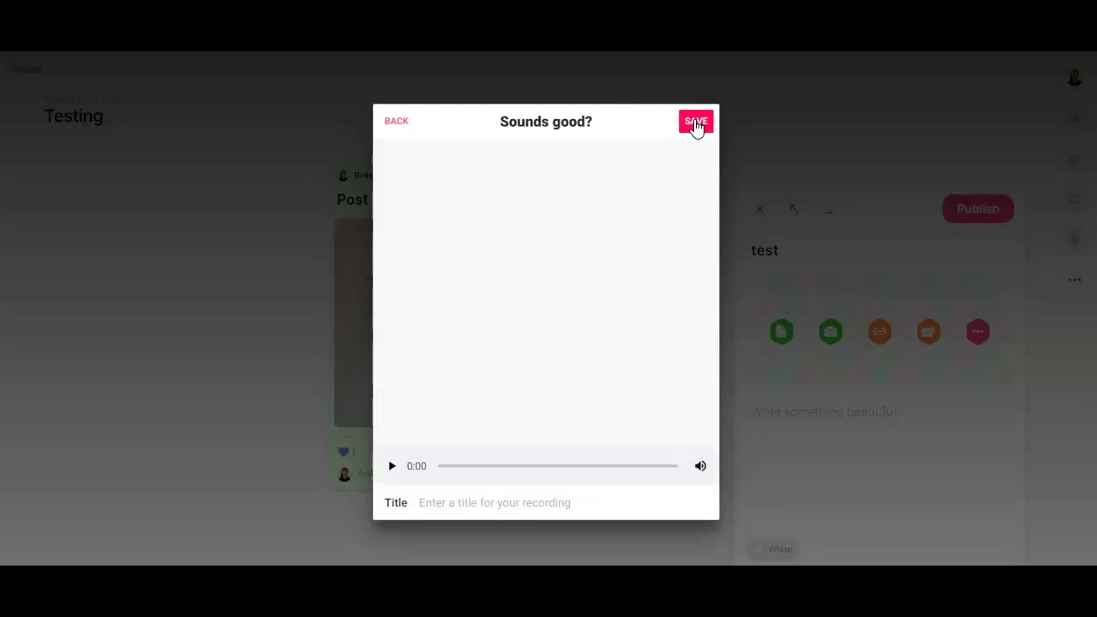
left_click(696, 122)
left_click(981, 206)
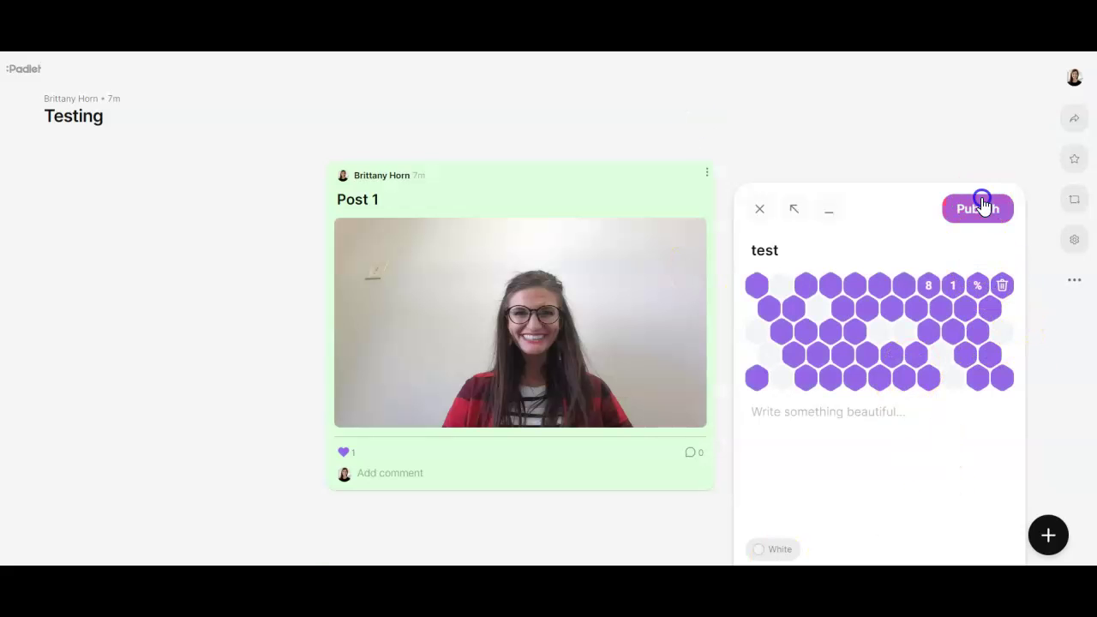
Like the published "test" audio post.
scroll(621, 285, "down", 5)
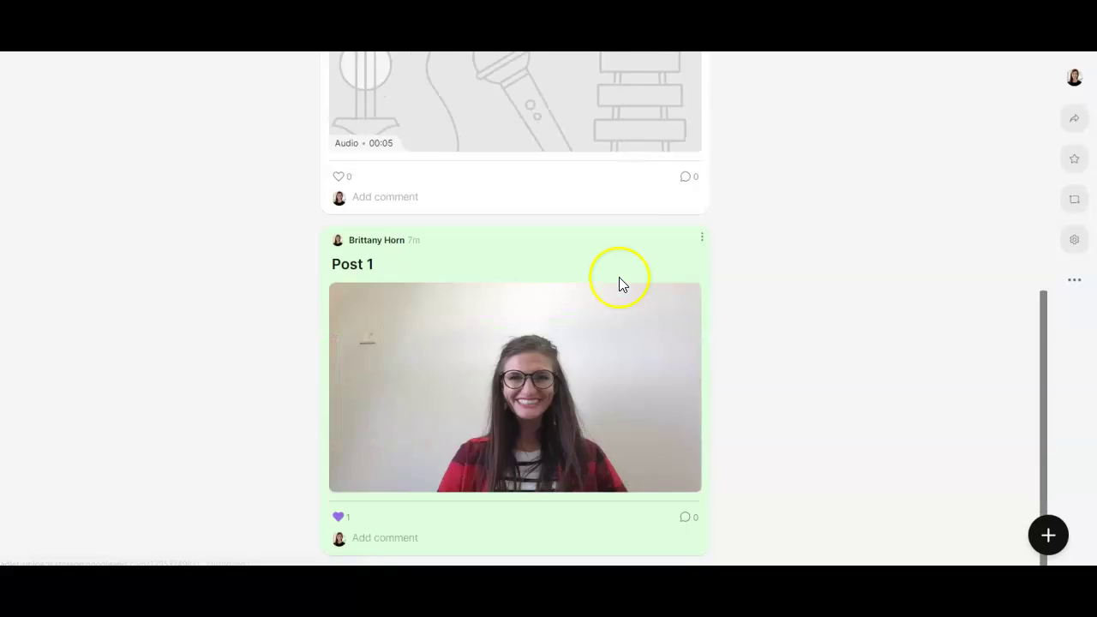
scroll(621, 285, "up", 5)
scroll(618, 284, "down", 5)
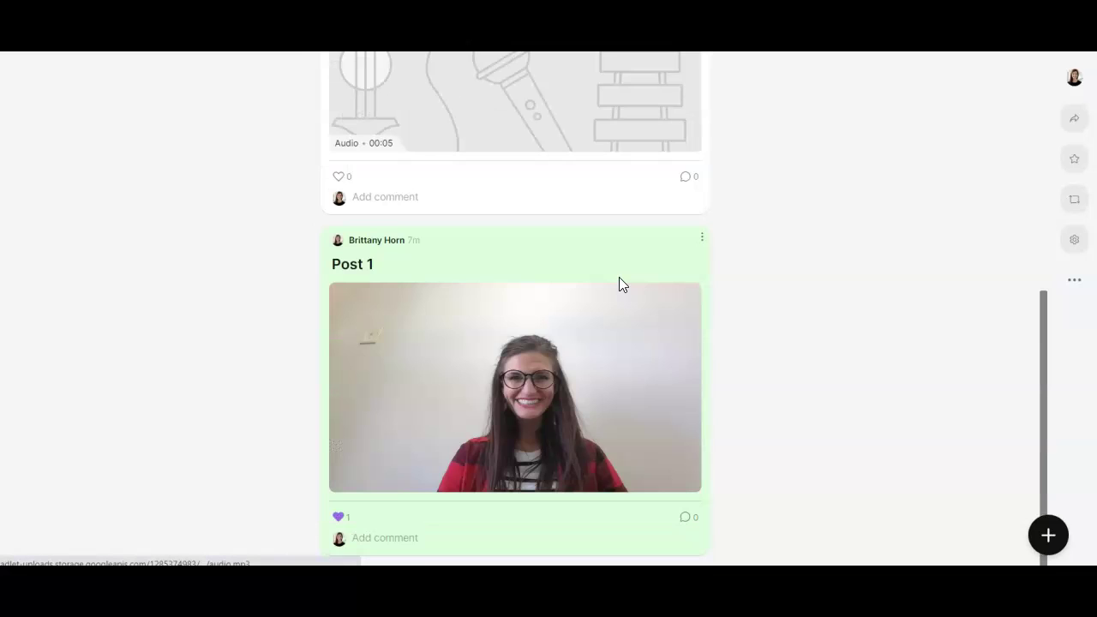
left_click(339, 176)
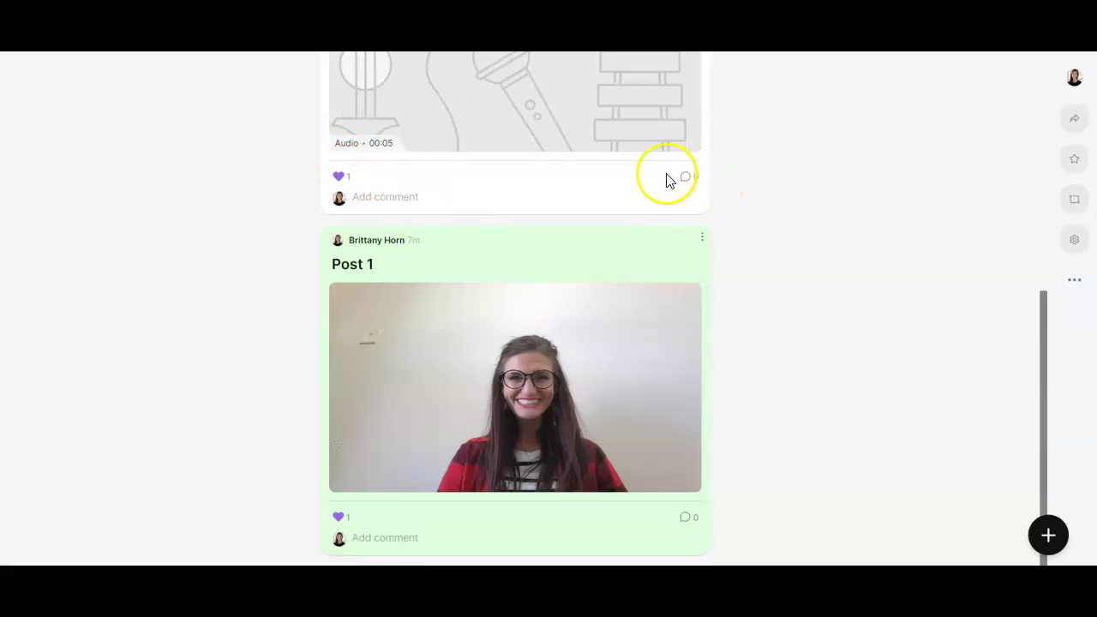
scroll(827, 317, "up", 5)
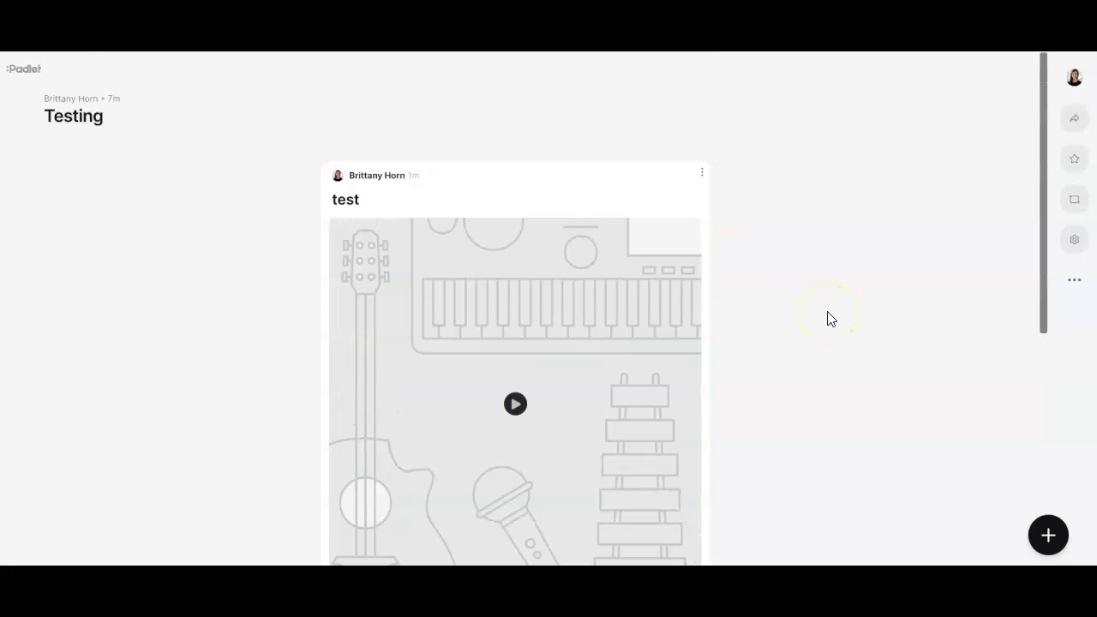
Leave the Testing padlet and open Padlet Backpack from the district's My Portal page.
left_click(23, 76)
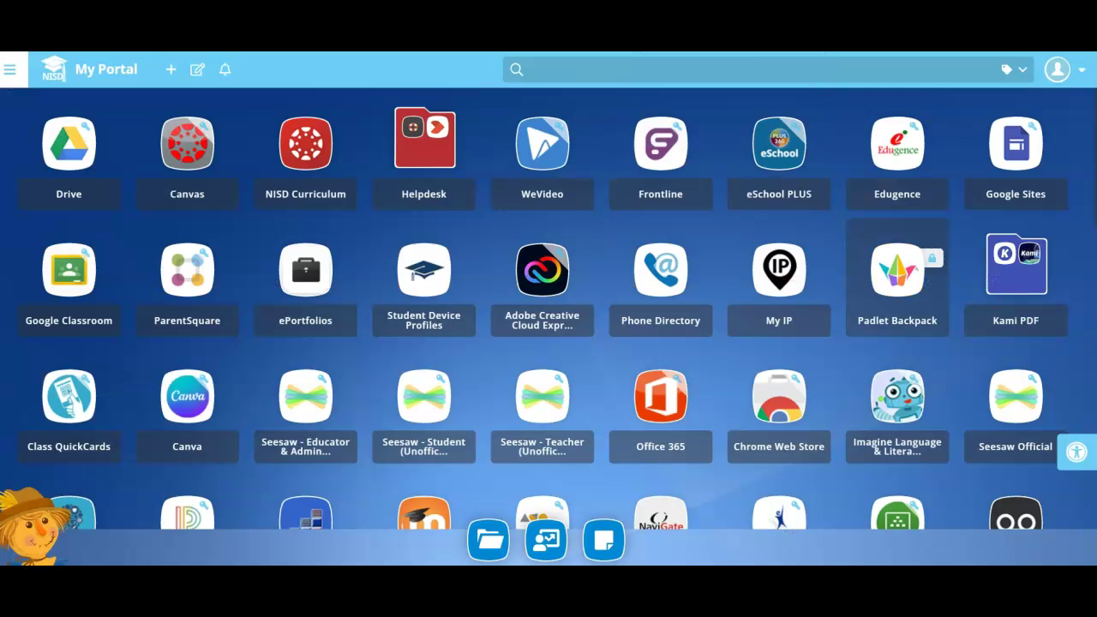
left_click(913, 309)
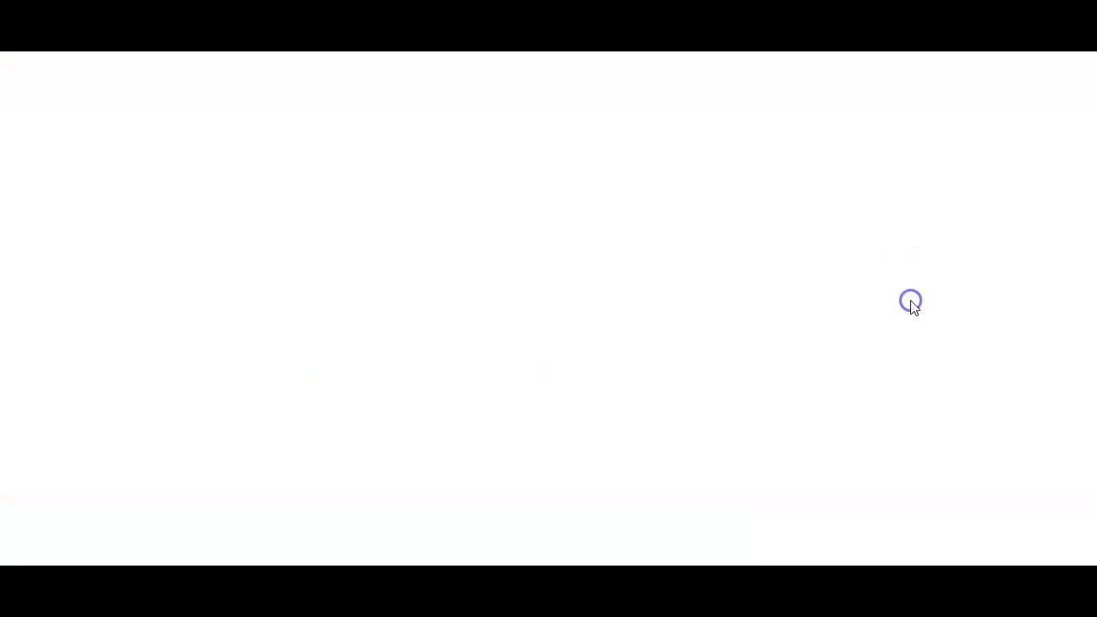
left_click(491, 312)
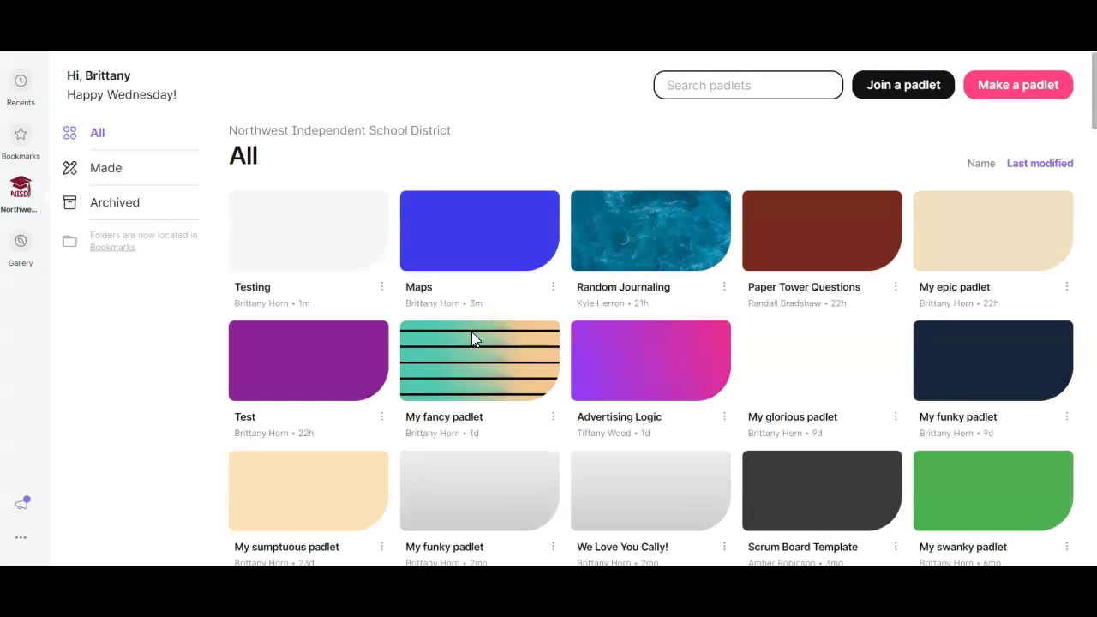
Make a new padlet with the Stream layout and dismiss its initial setup form.
left_click(1011, 84)
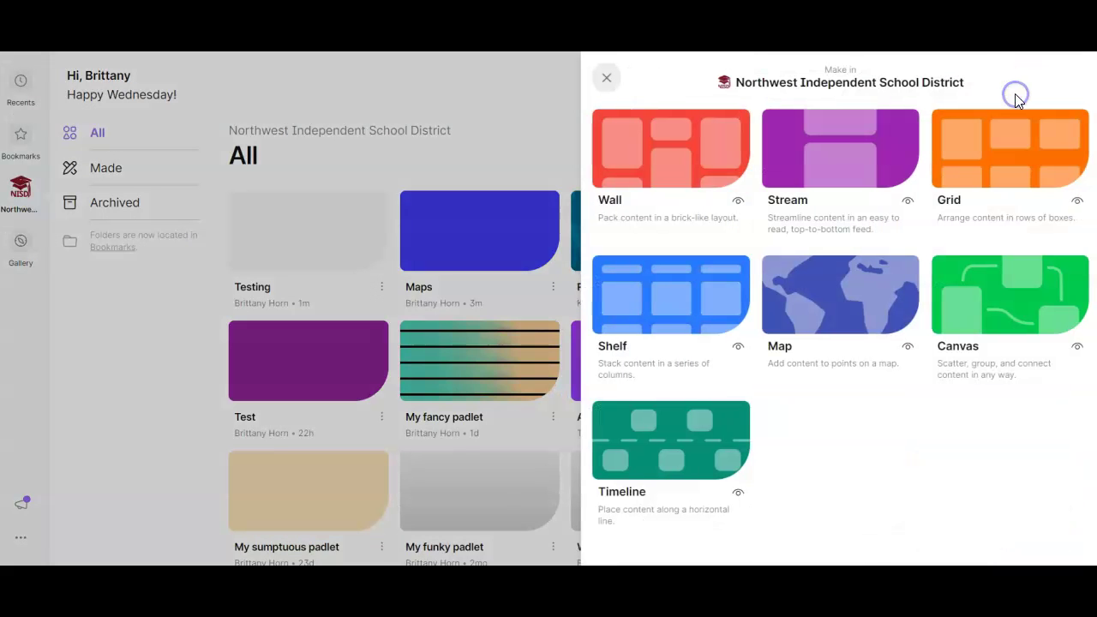
left_click(854, 204)
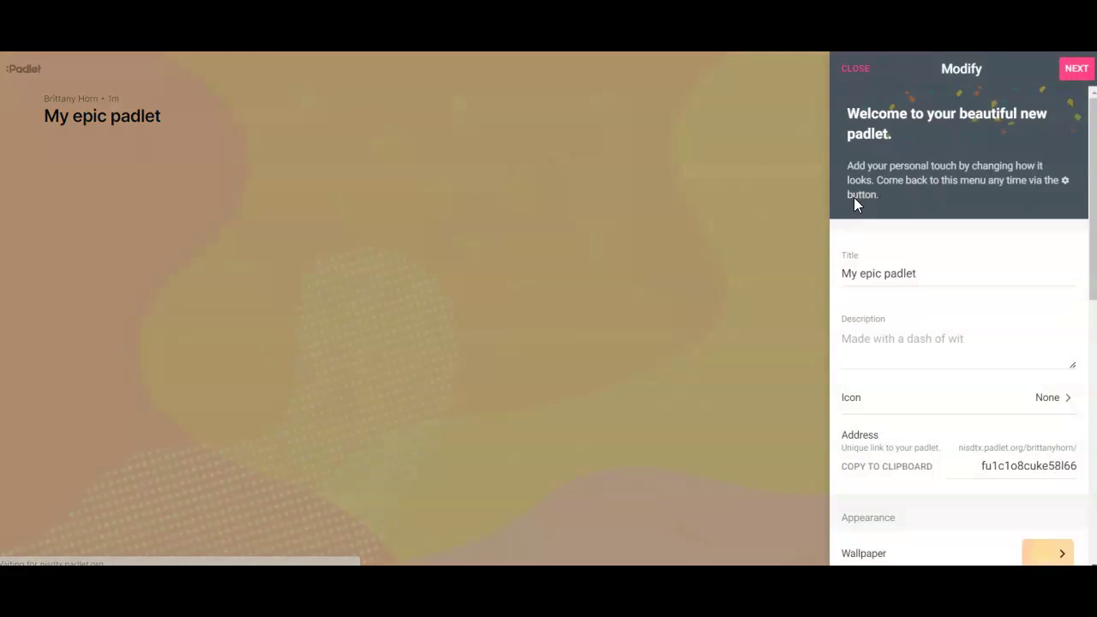
left_click_drag(920, 265, 801, 268)
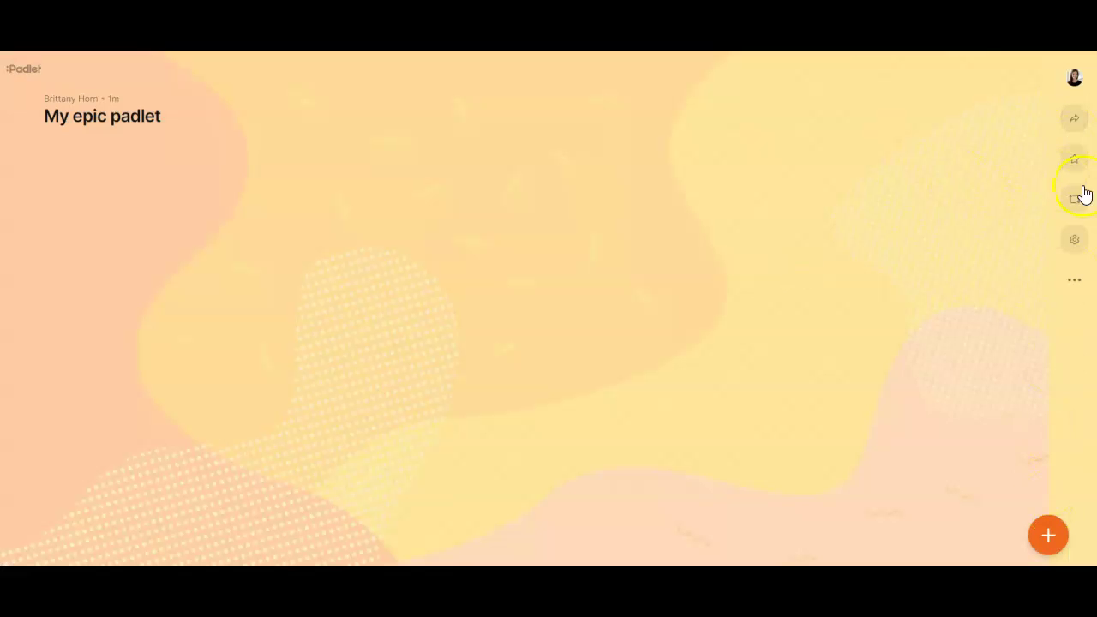
Change the ending of the new padlet's unique address to "instaclass" in its settings.
left_click(1074, 244)
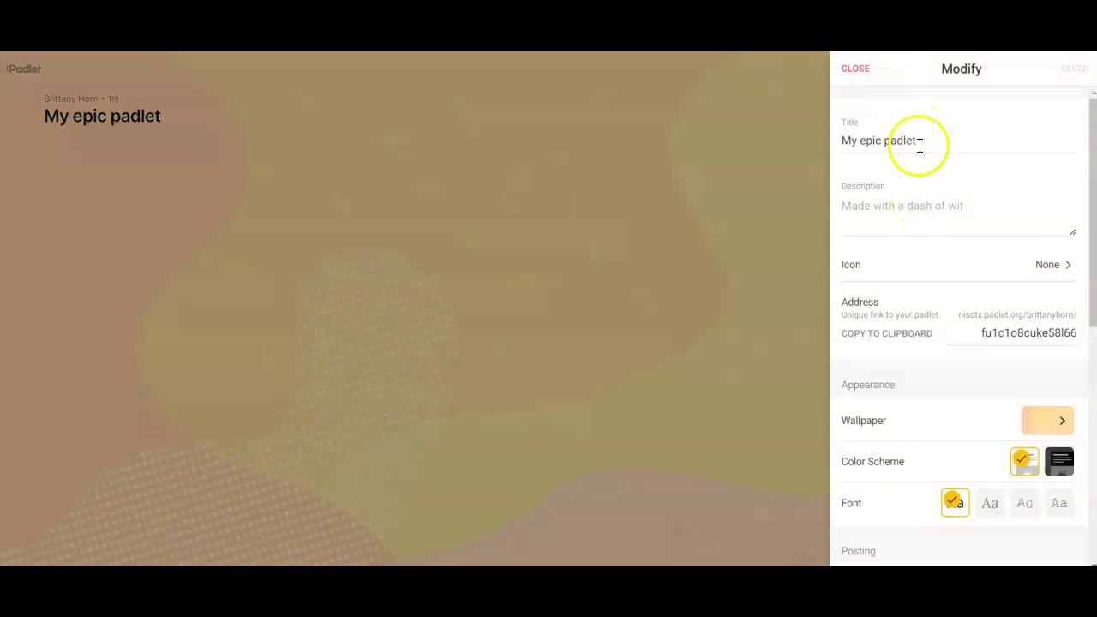
left_click_drag(981, 333, 1076, 333)
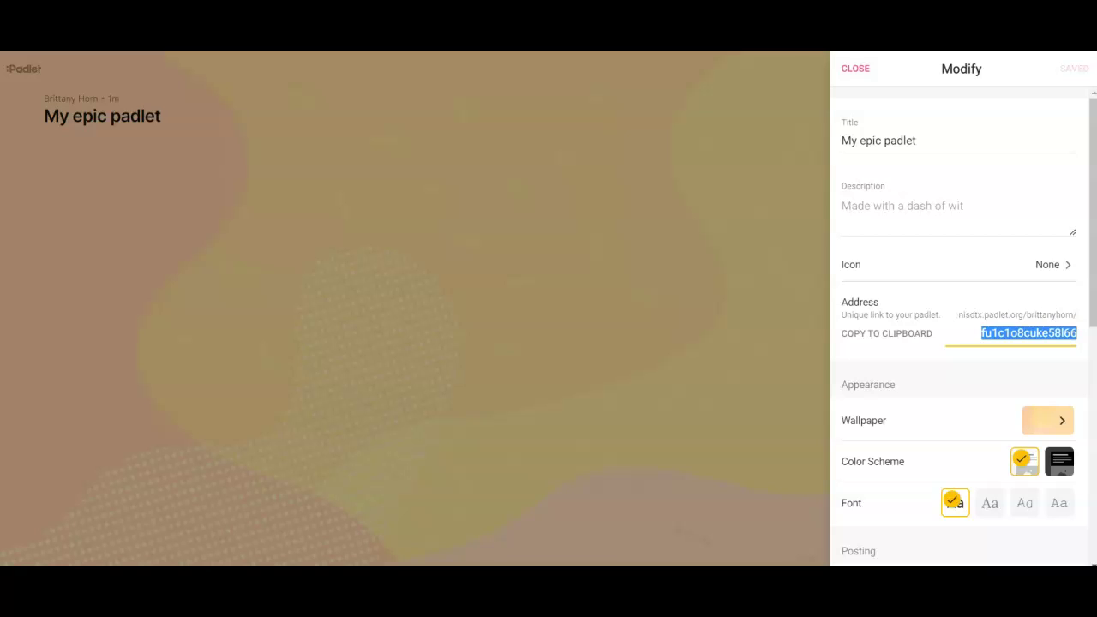
key("BackSpace")
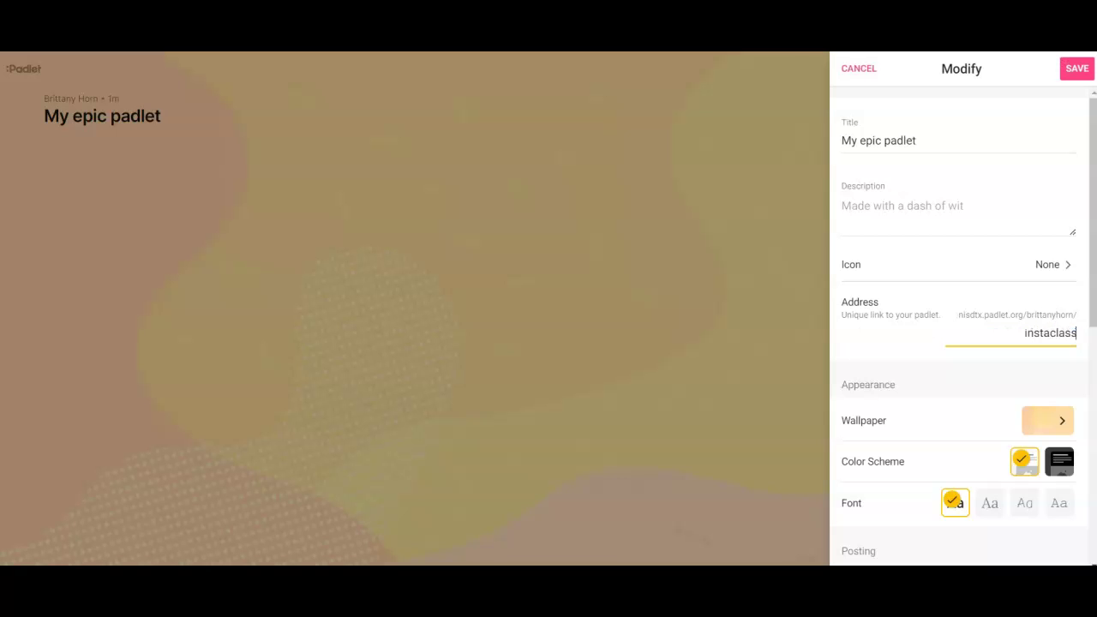
Set the padlet's wallpaper to the light green solid color.
scroll(1019, 373, "down", 2)
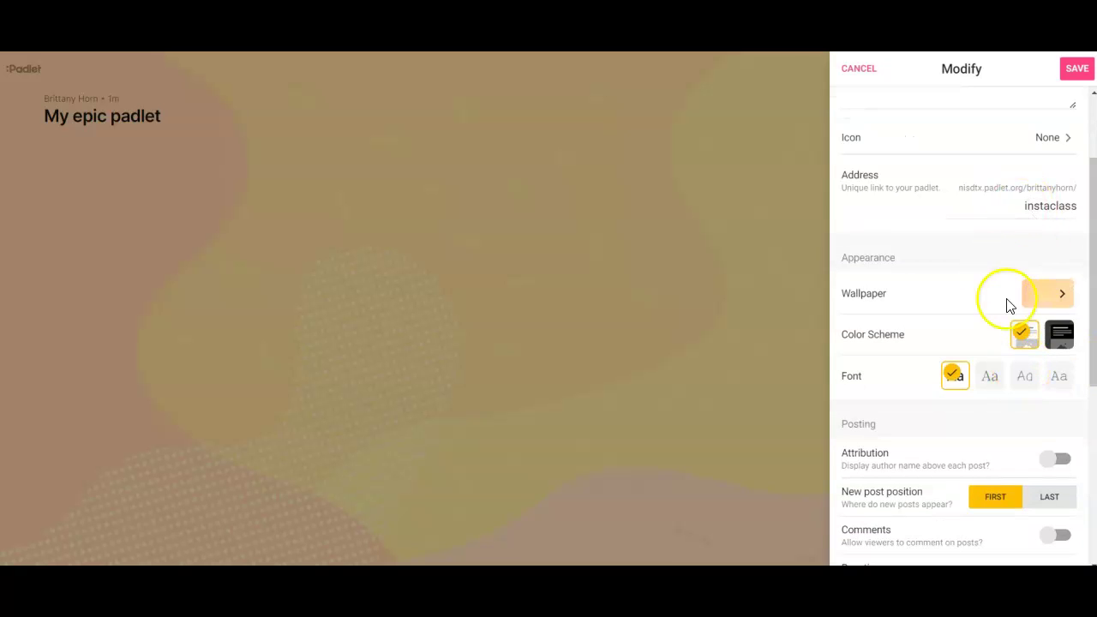
left_click(1059, 295)
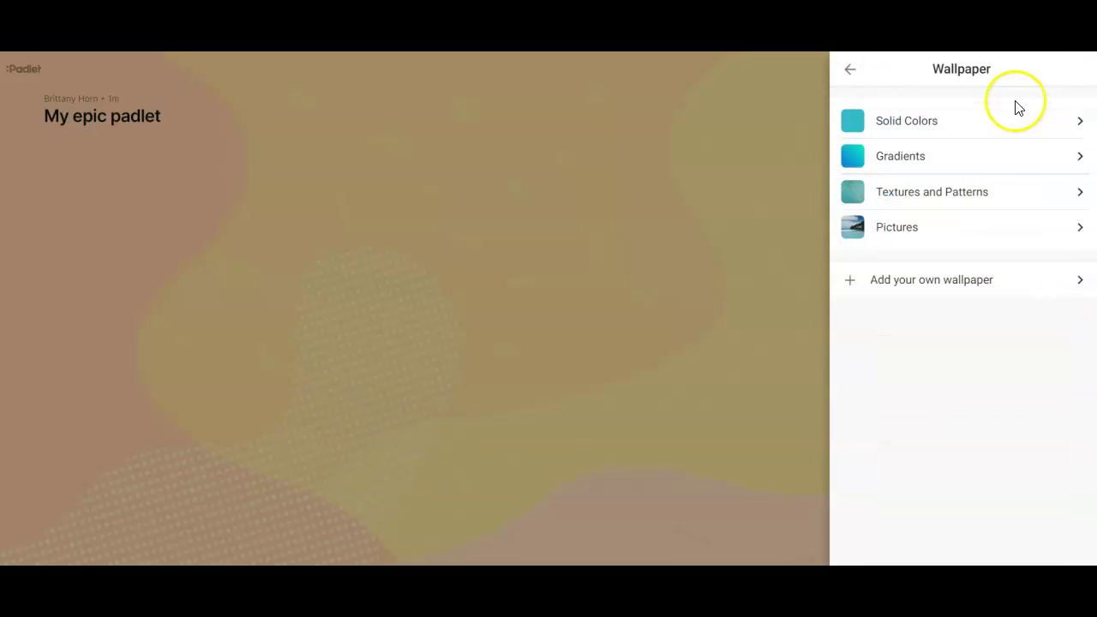
left_click(1006, 126)
scroll(908, 242, "down", 10)
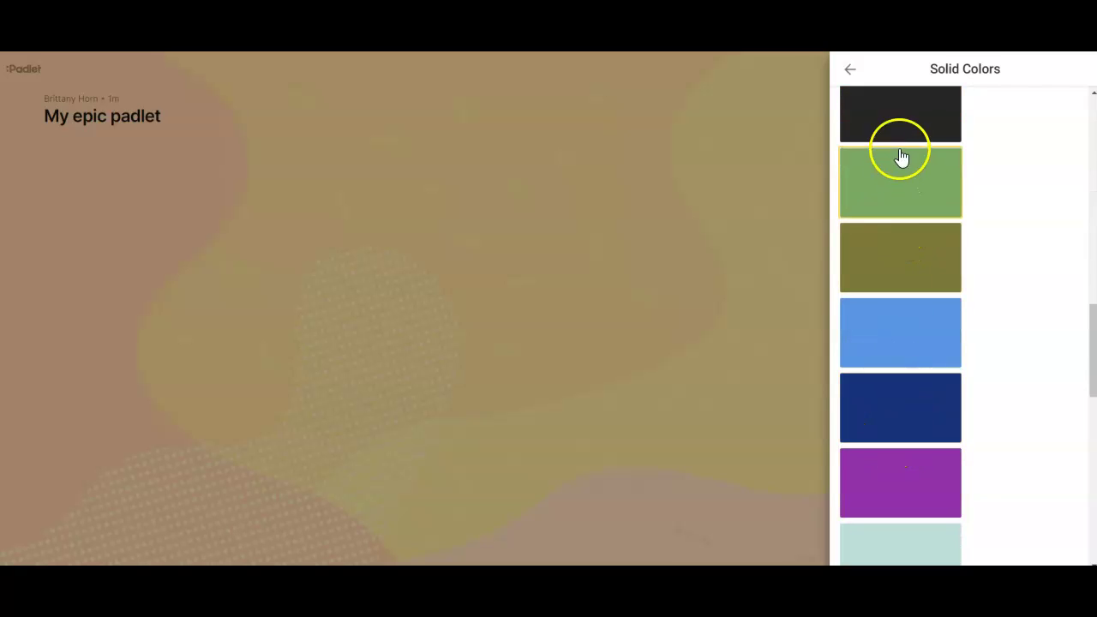
left_click(893, 185)
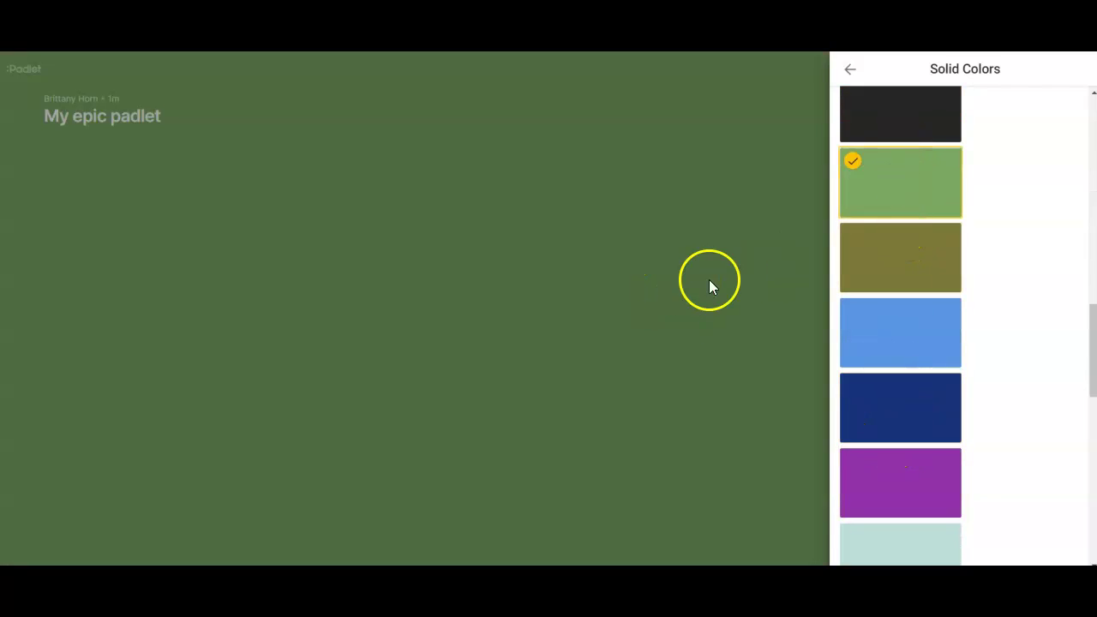
left_click(850, 70)
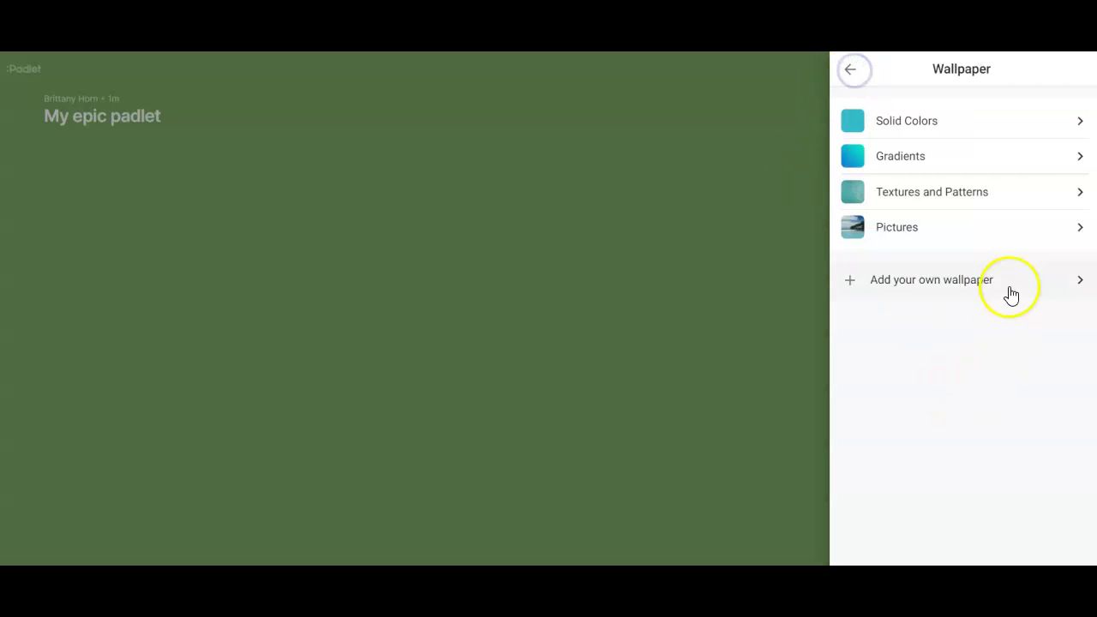
left_click(855, 74)
Turn on author attribution above each post and have new posts appear first.
scroll(985, 364, "down", 3)
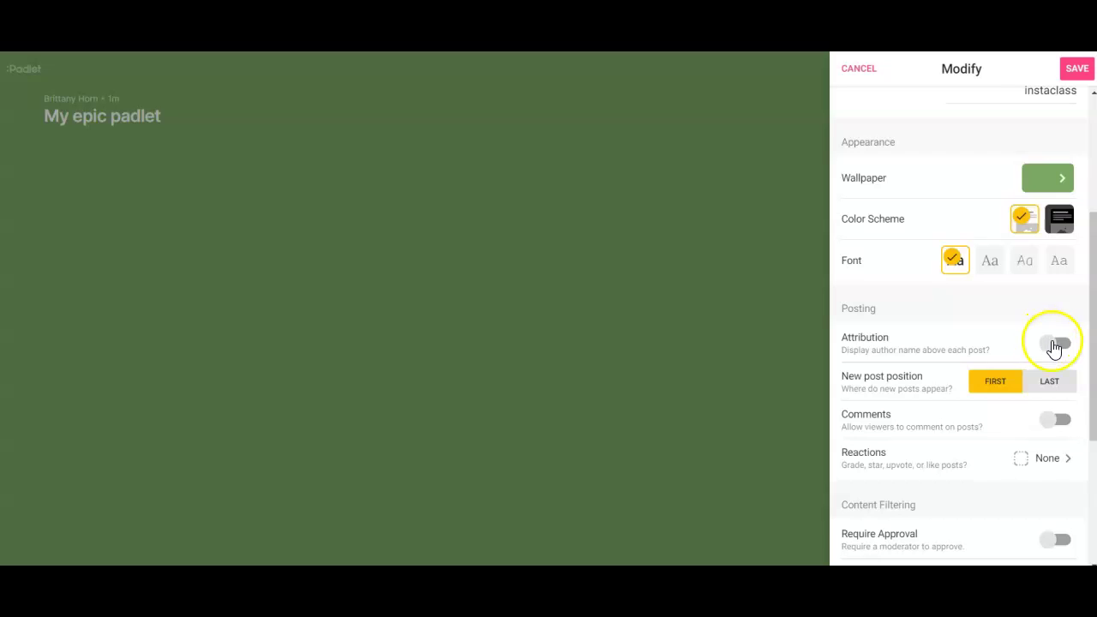
left_click(1059, 347)
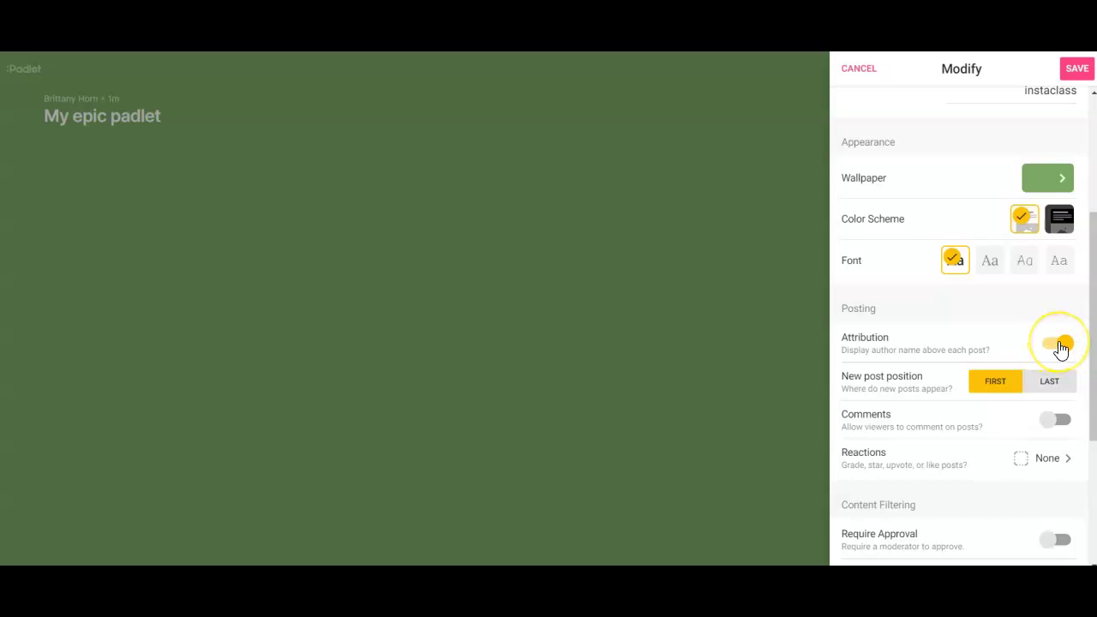
left_click(1047, 389)
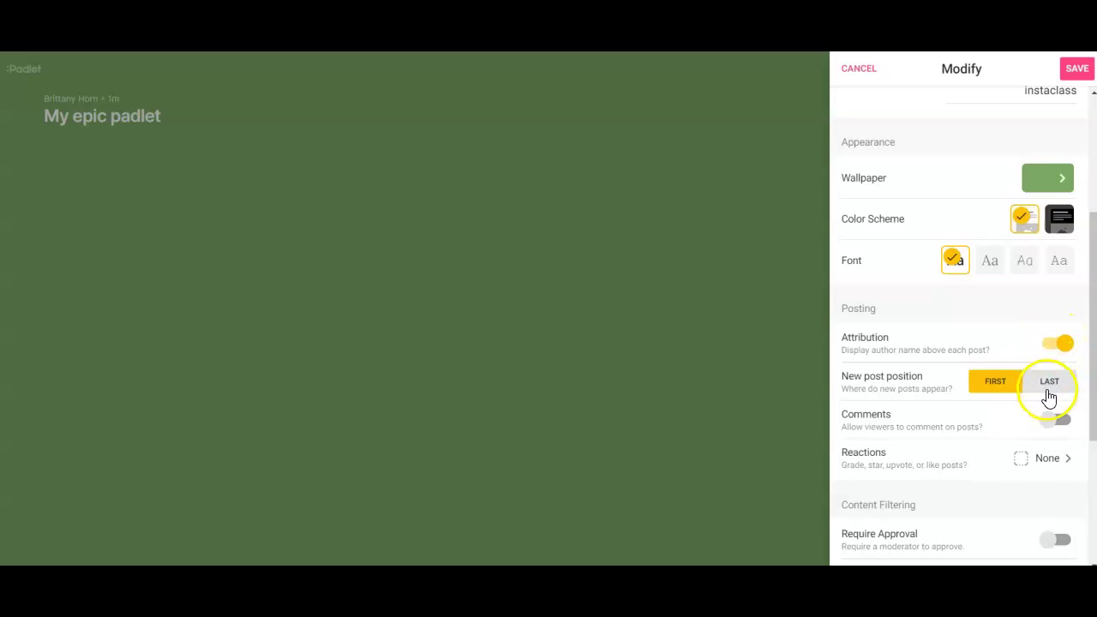
left_click(990, 392)
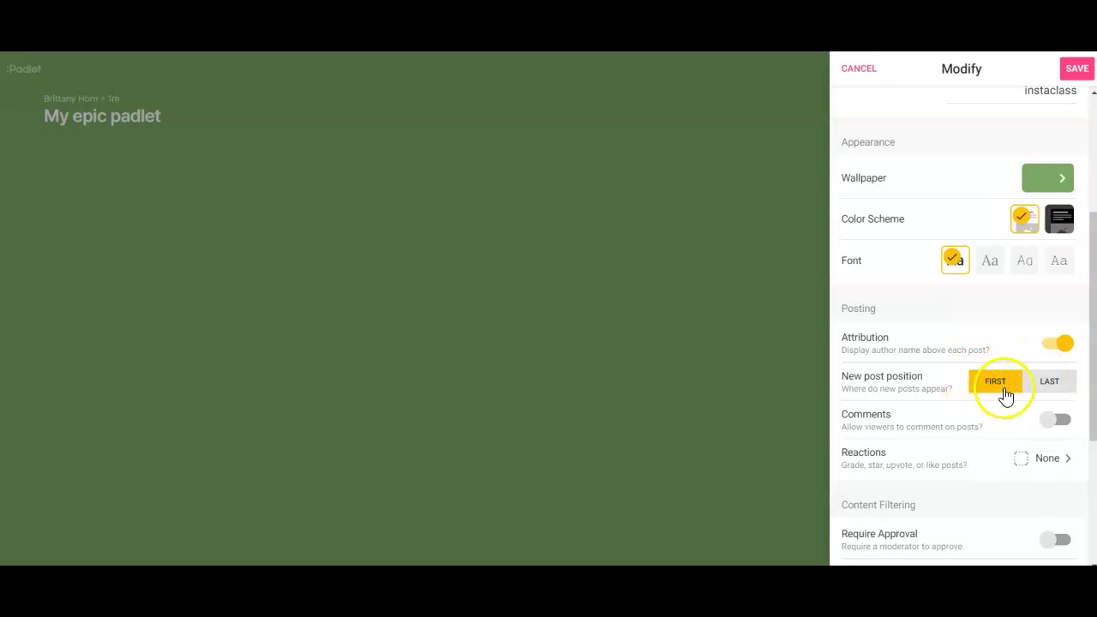
Set the padlet's wallpaper to the dark maroon solid color.
left_click(1052, 182)
left_click(949, 128)
scroll(916, 346, "down", 4)
scroll(907, 344, "down", 15)
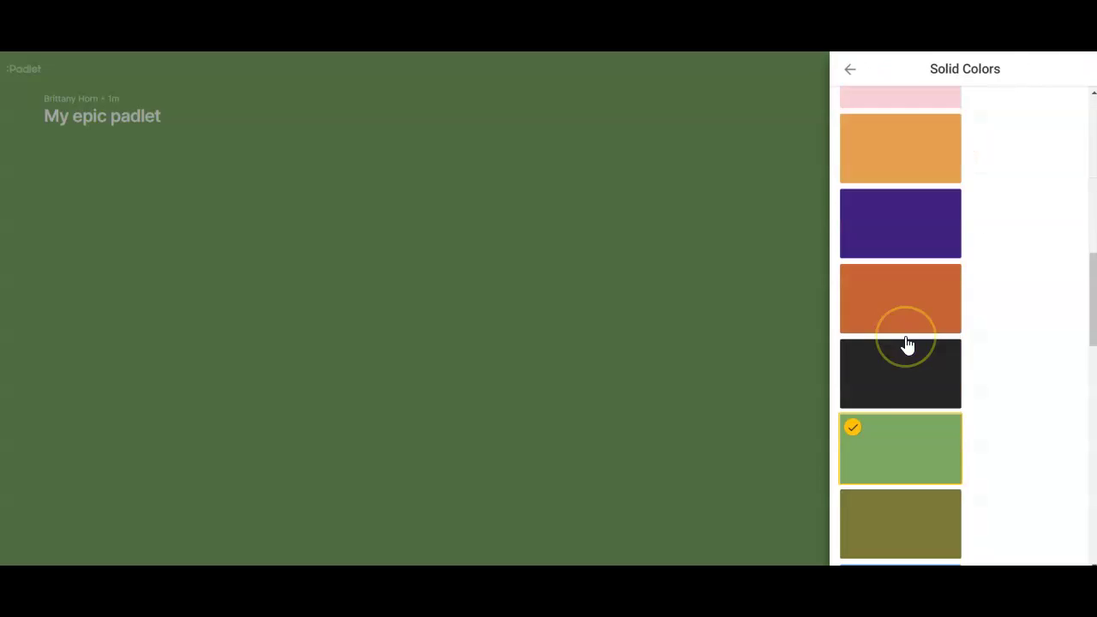
left_click(908, 345)
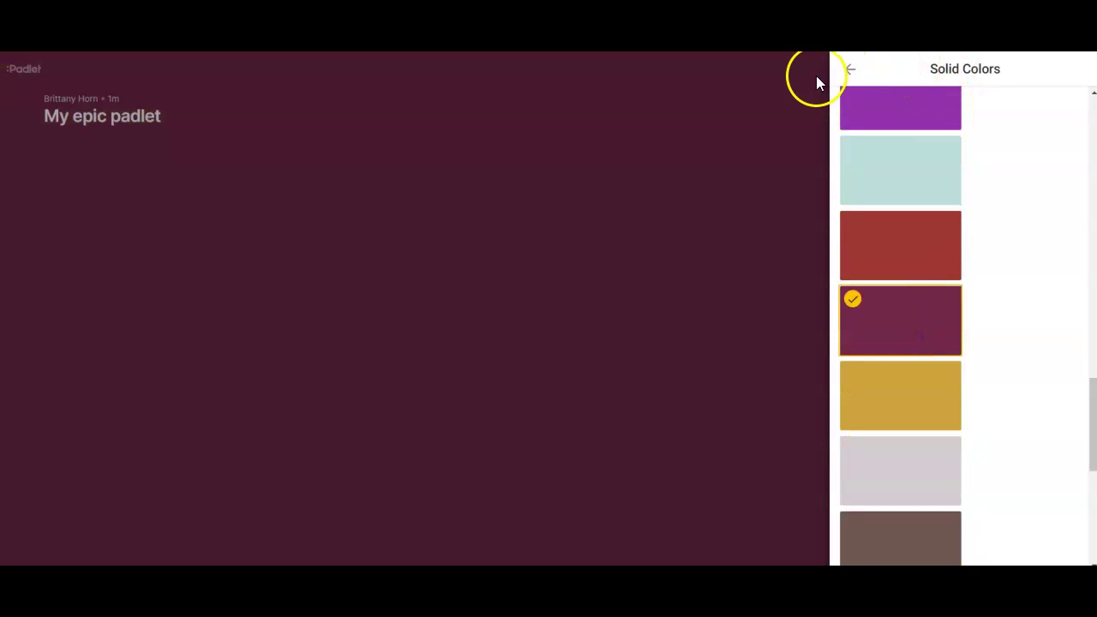
left_click(846, 66)
left_click(848, 68)
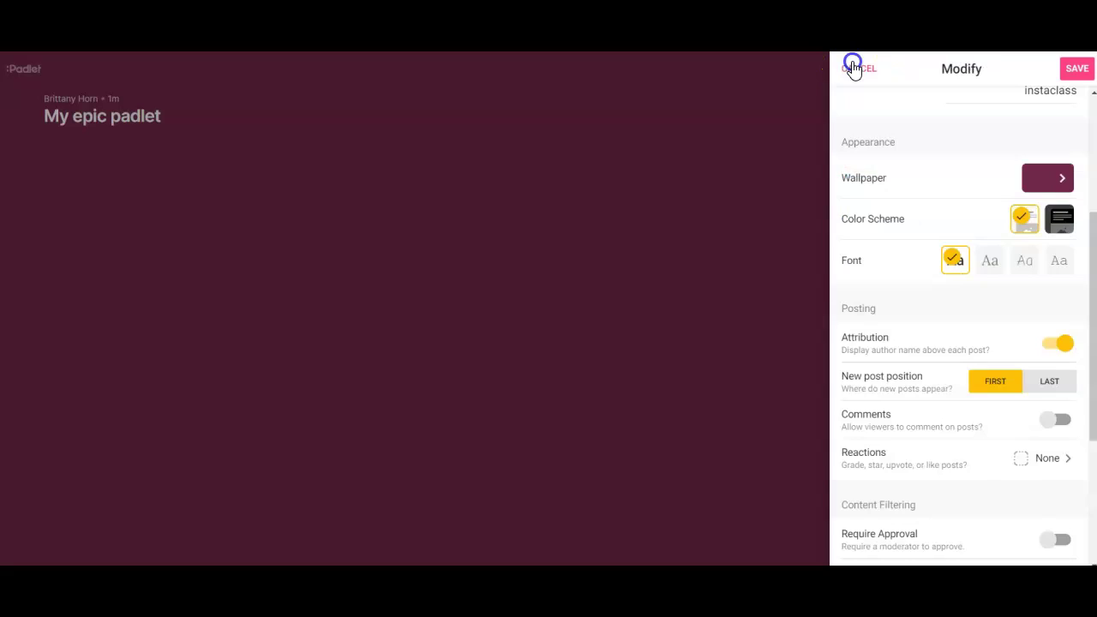
Allow viewers to comment on posts and set the post reactions to Like.
scroll(980, 326, "down", 3)
left_click(1003, 221)
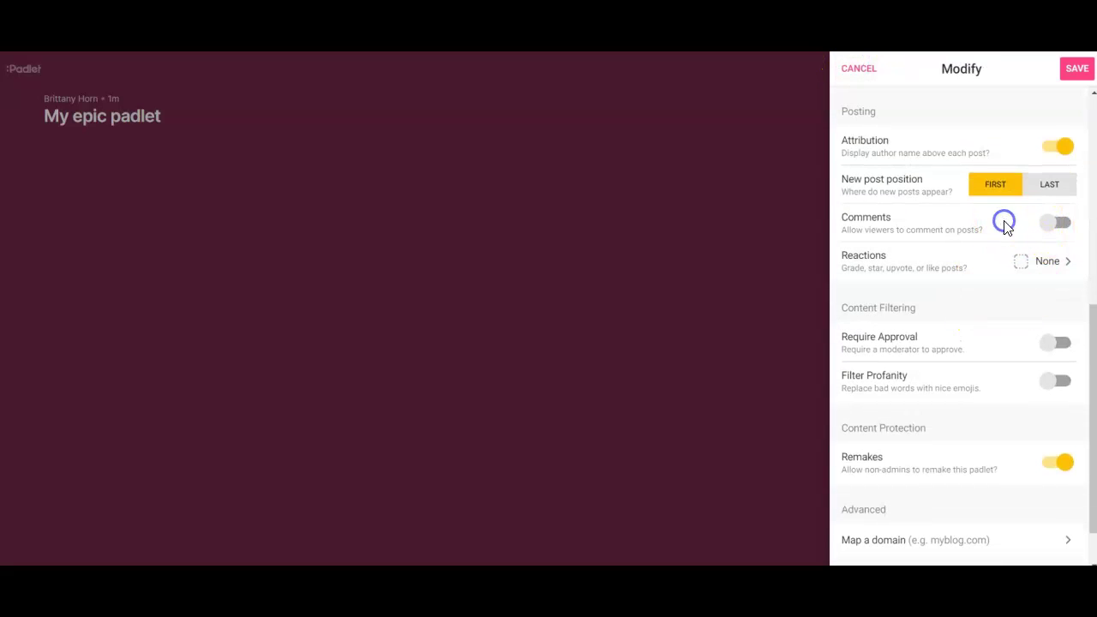
left_click(1061, 226)
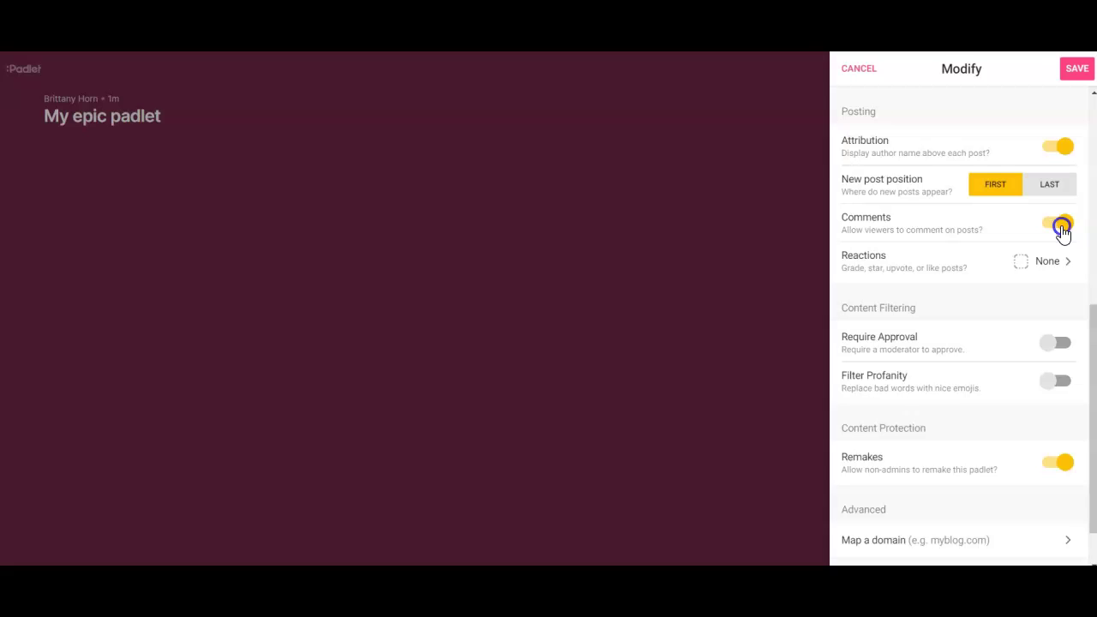
left_click(1044, 273)
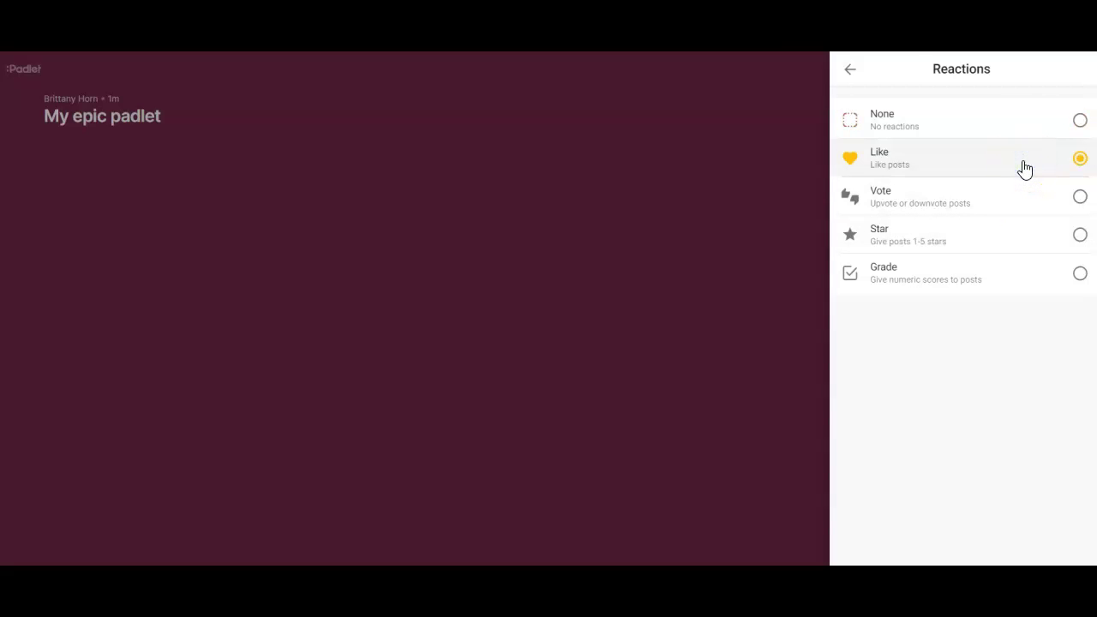
Keep Like as the post reaction, save the modified padlet settings and return to the board.
left_click(989, 169)
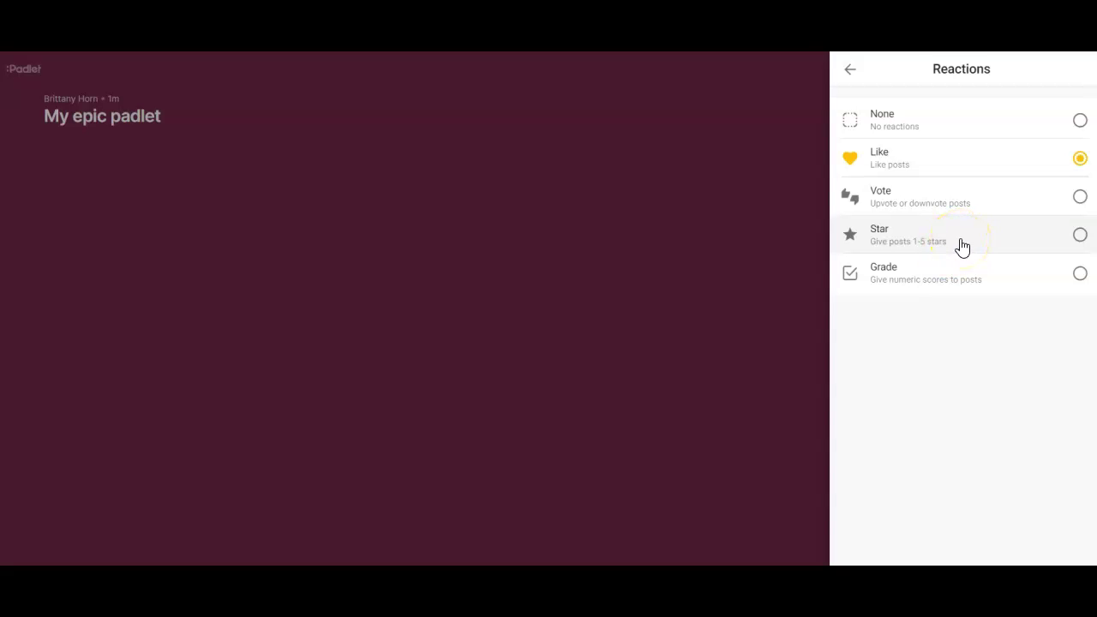
left_click(849, 69)
scroll(935, 345, "down", 1)
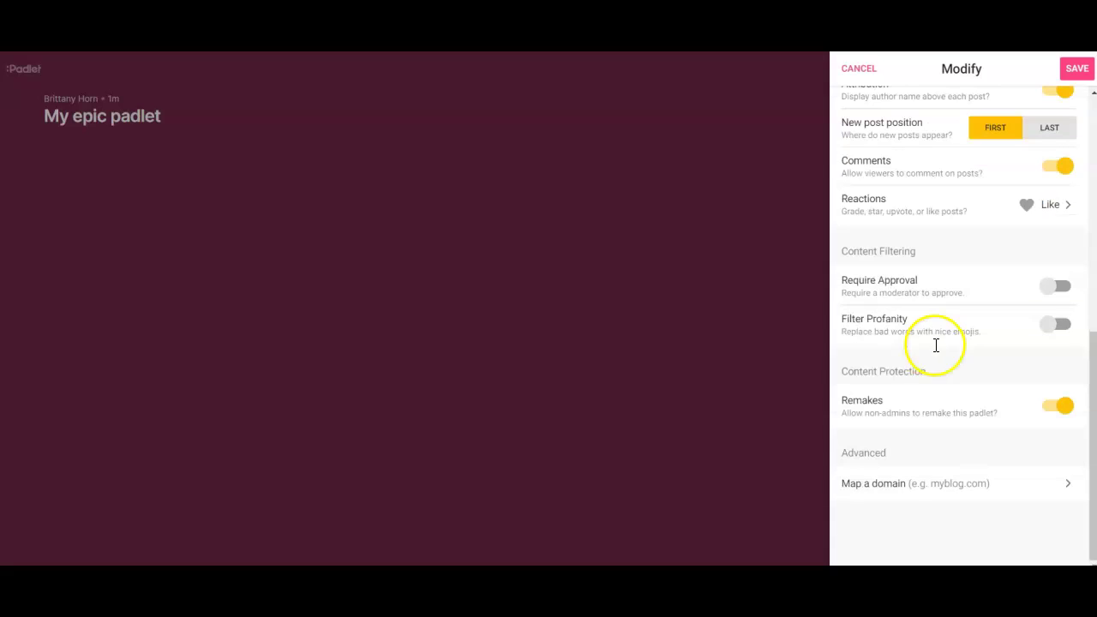
scroll(1051, 212, "up", 3)
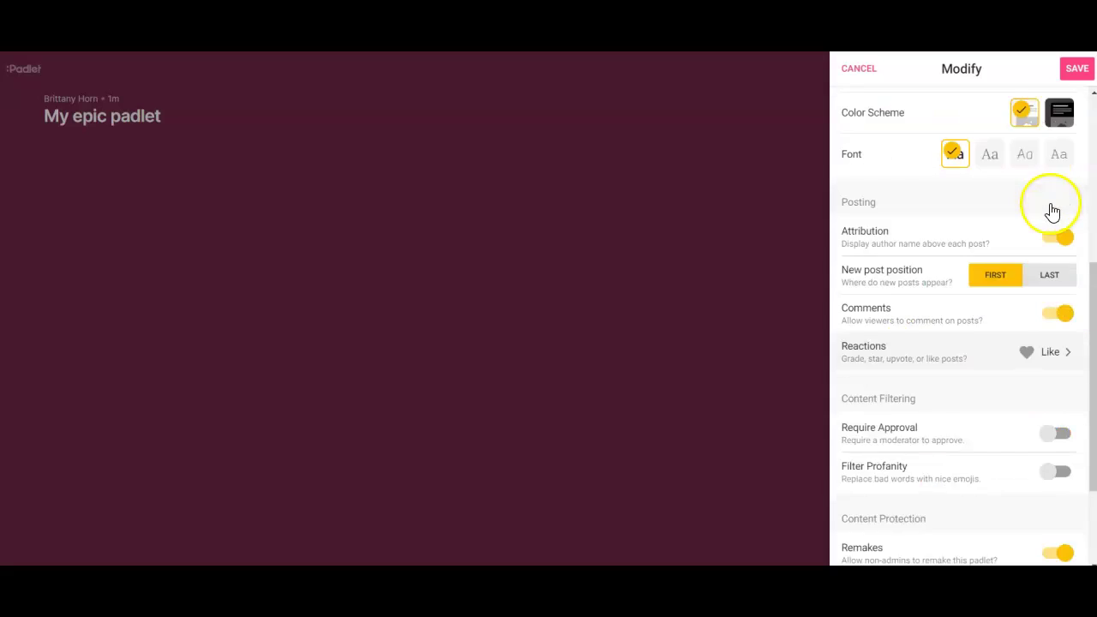
scroll(1052, 213, "up", 5)
left_click(1072, 72)
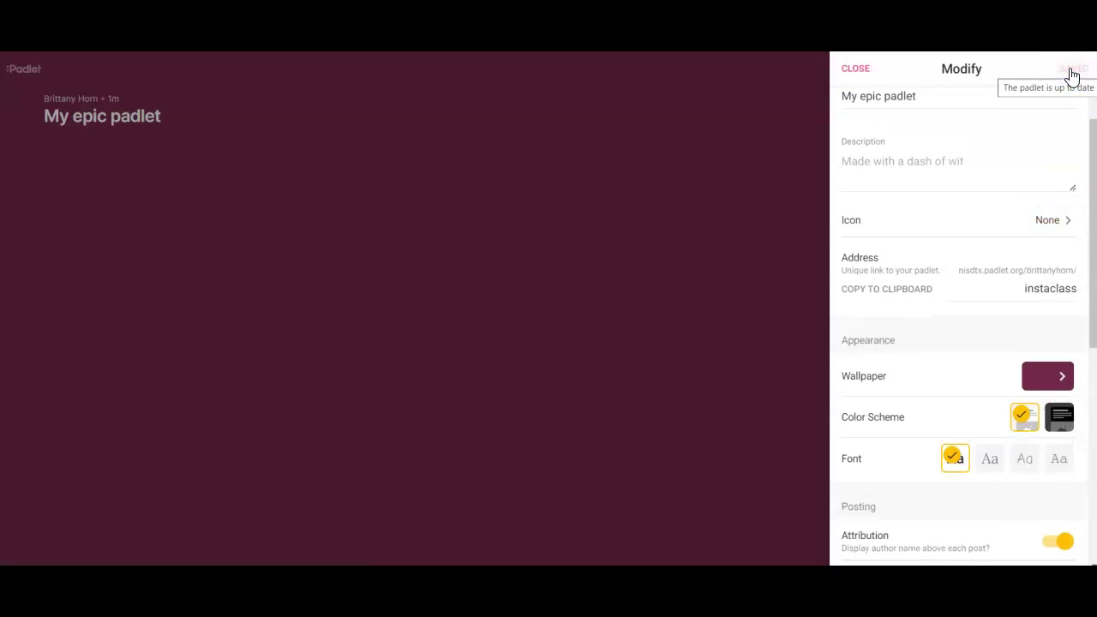
left_click(579, 237)
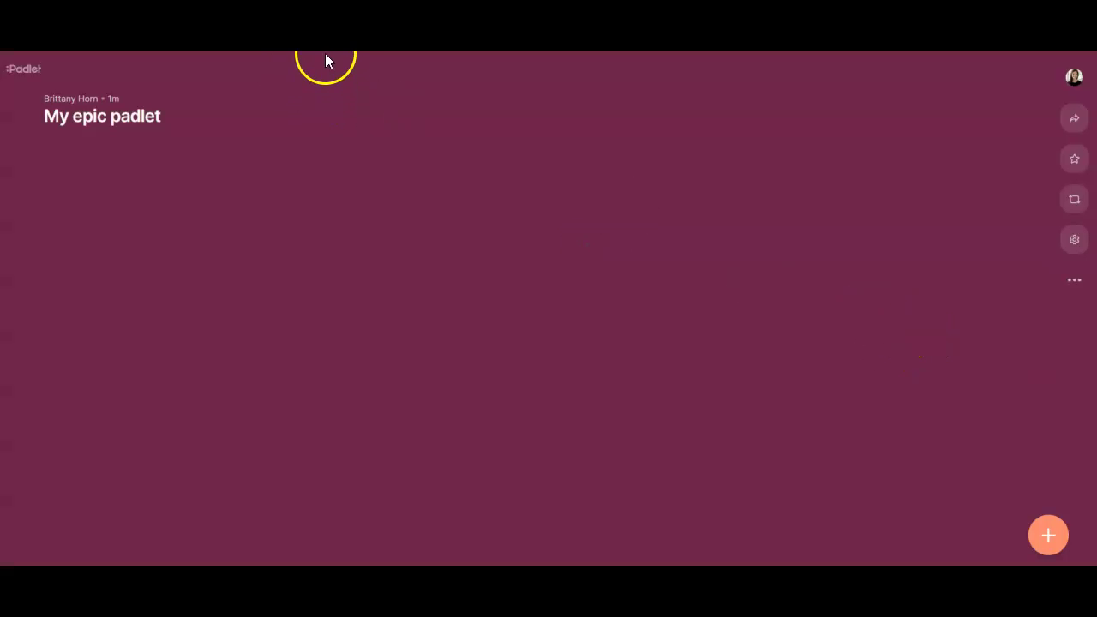
Check the padlet's custom web address outside full-screen view, then return to full screen.
key("F11")
left_click(276, 66)
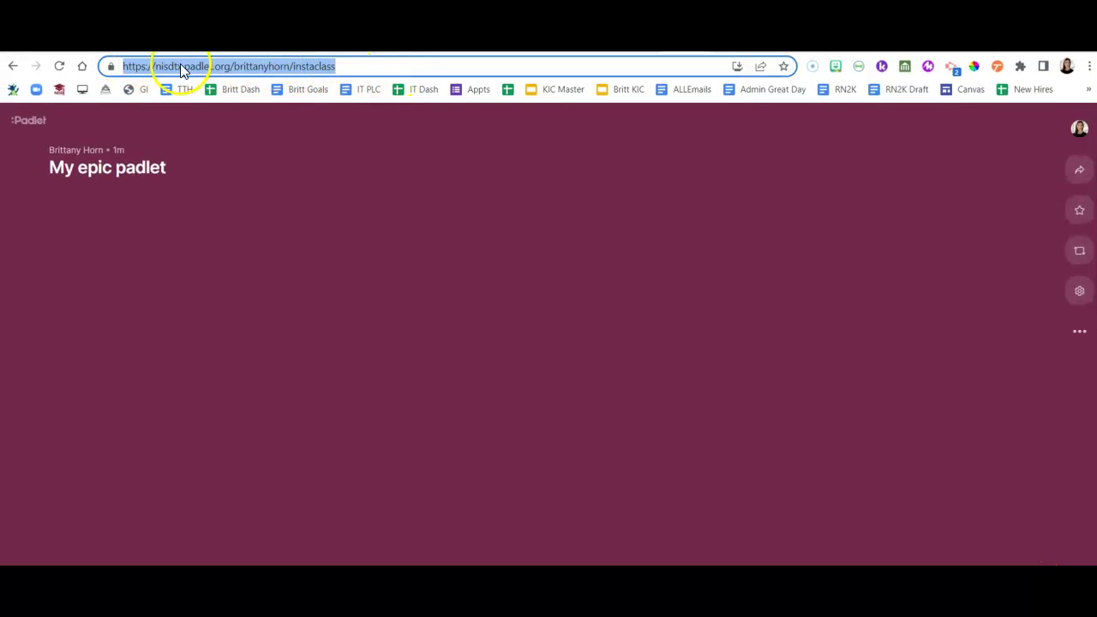
key("F11")
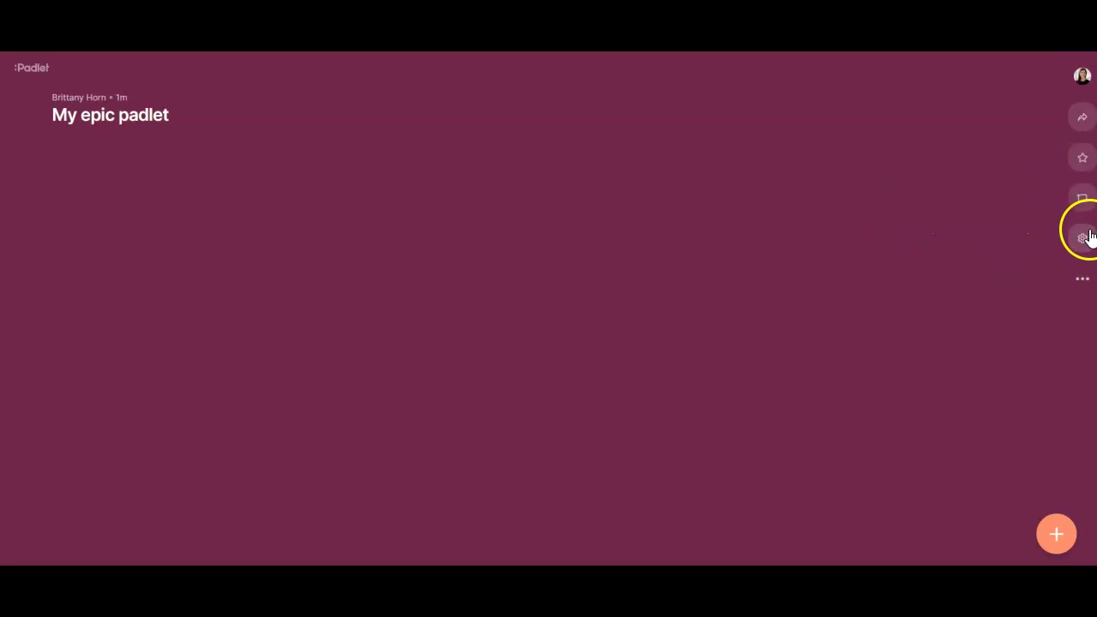
Open the padlet's sharing options and change its privacy from Private to Secret.
left_click(1083, 238)
left_click(709, 210)
left_click(1078, 120)
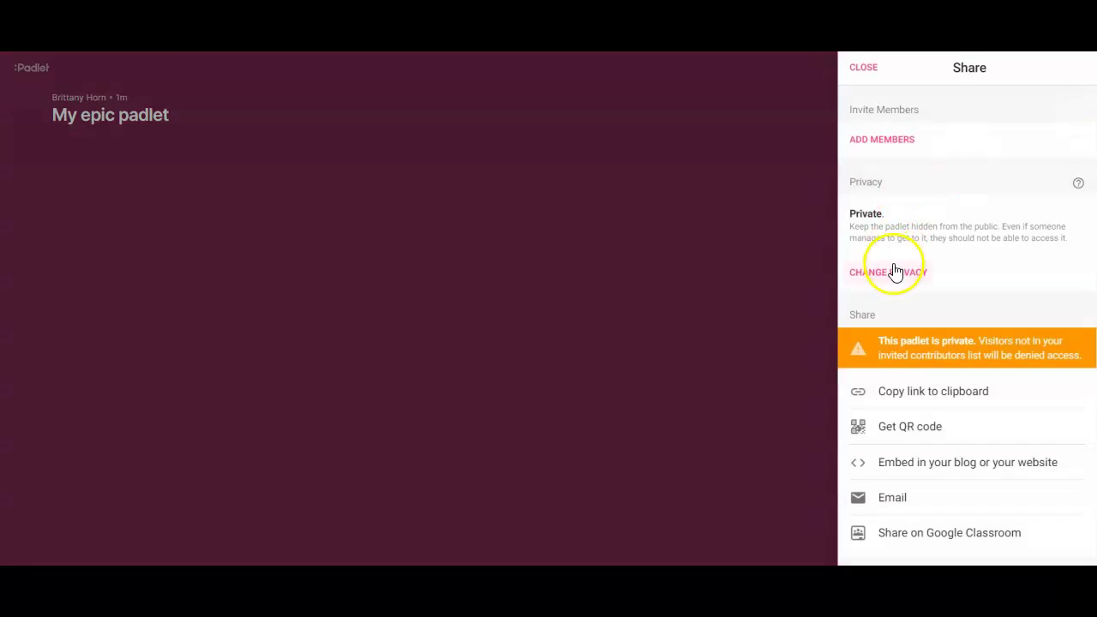
left_click(894, 272)
left_click(911, 334)
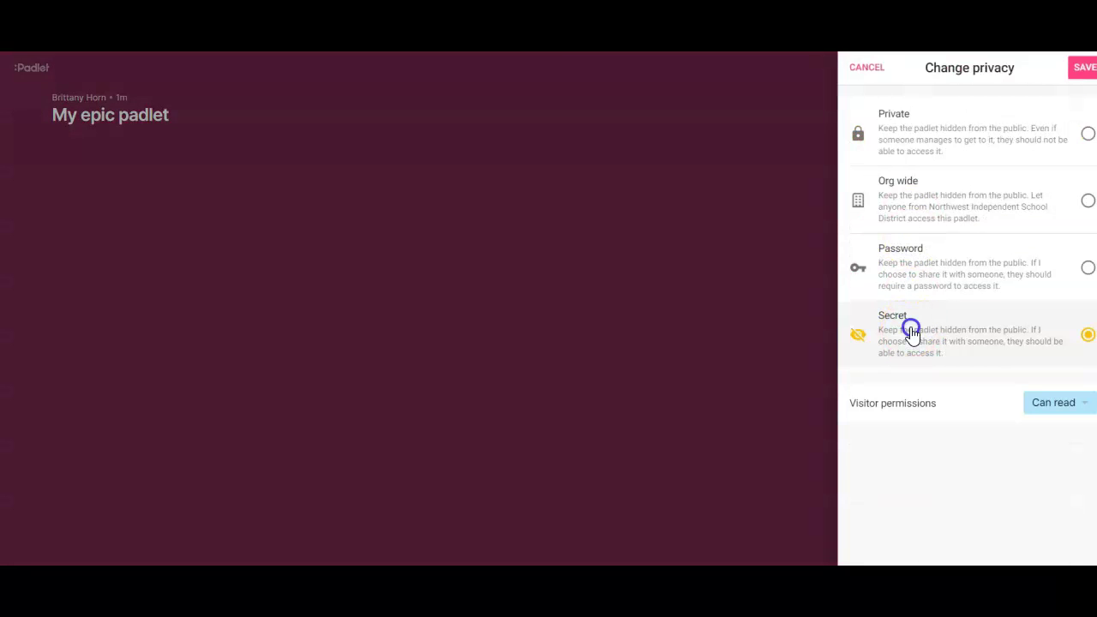
Set visitor permissions to Can write, save the privacy changes and close the sharing options.
left_click(1071, 402)
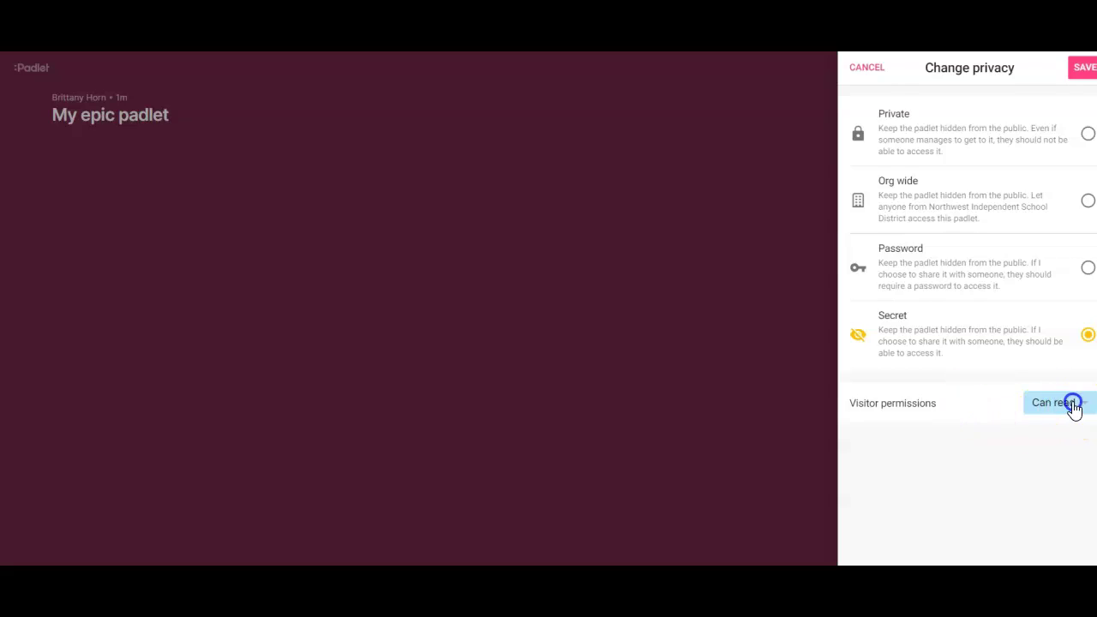
left_click(975, 324)
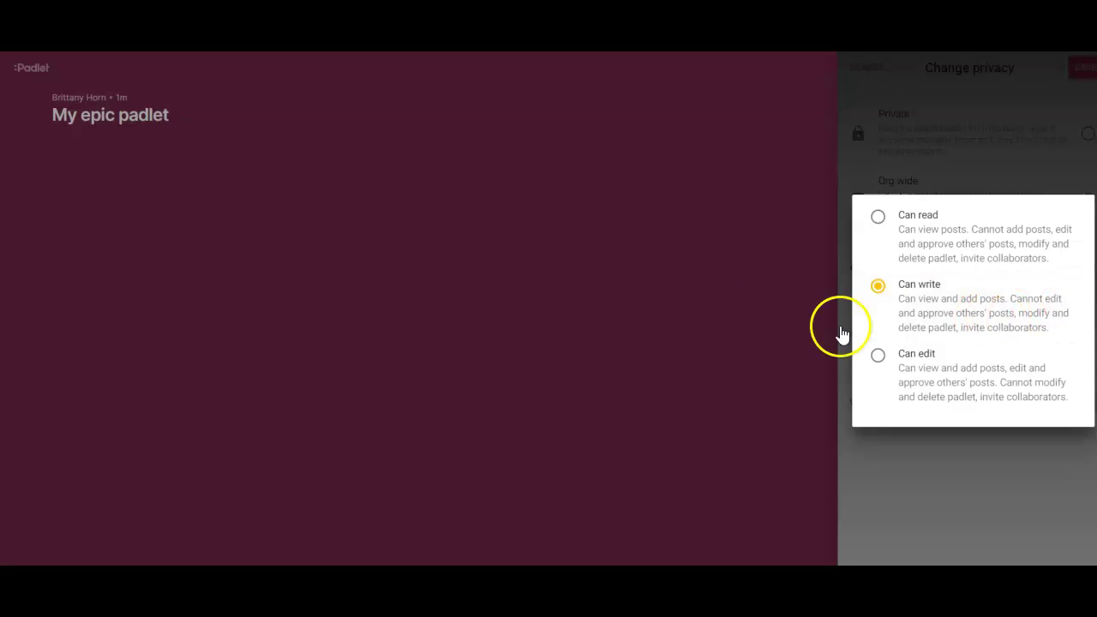
left_click(689, 314)
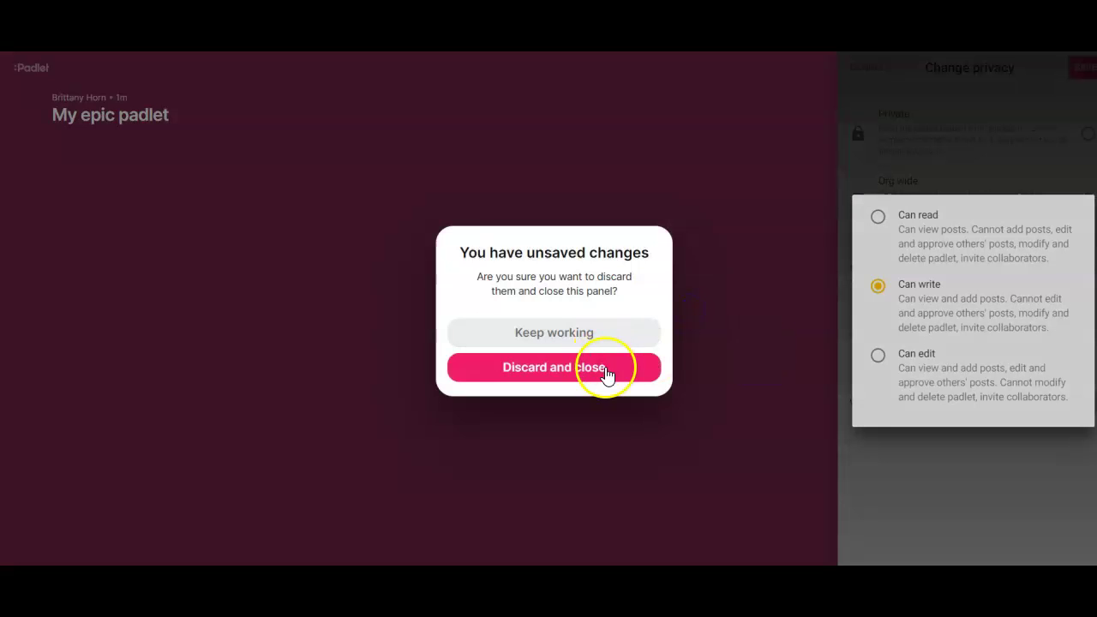
left_click(614, 334)
left_click(998, 155)
left_click(1080, 75)
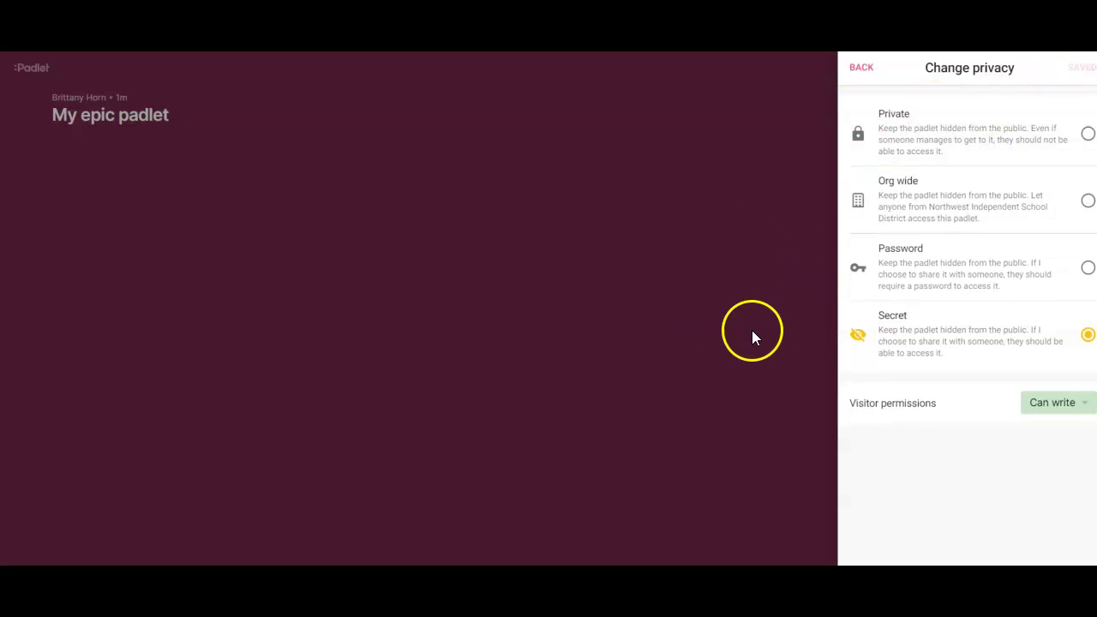
left_click(863, 74)
left_click(867, 72)
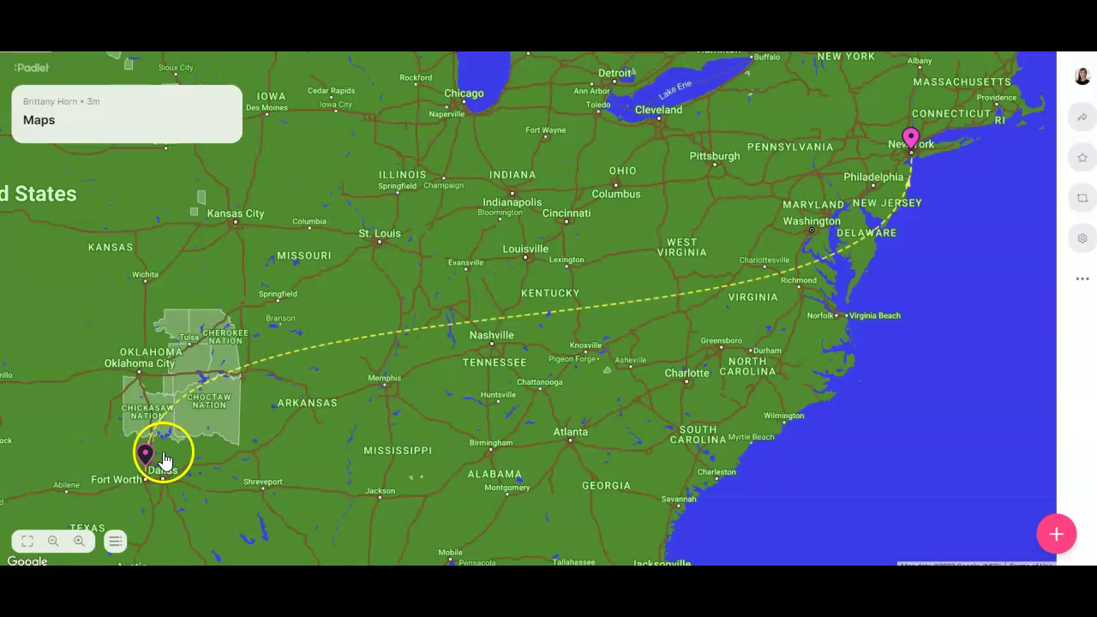
Show the list of location posts on the Maps padlet with both pins in view.
scroll(161, 459, "down", 1)
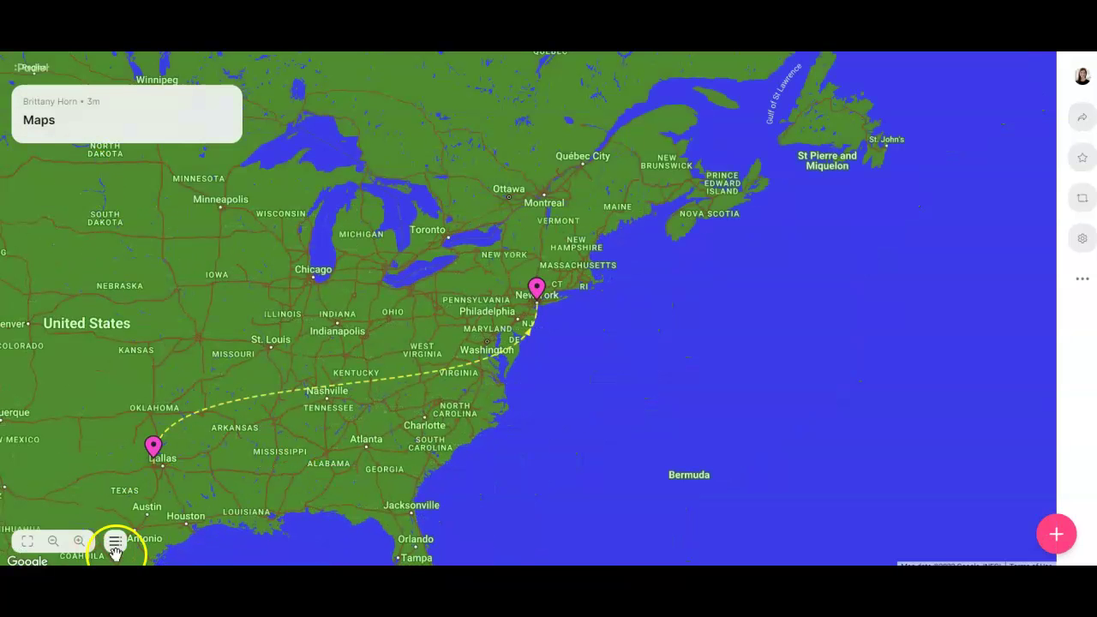
left_click(115, 540)
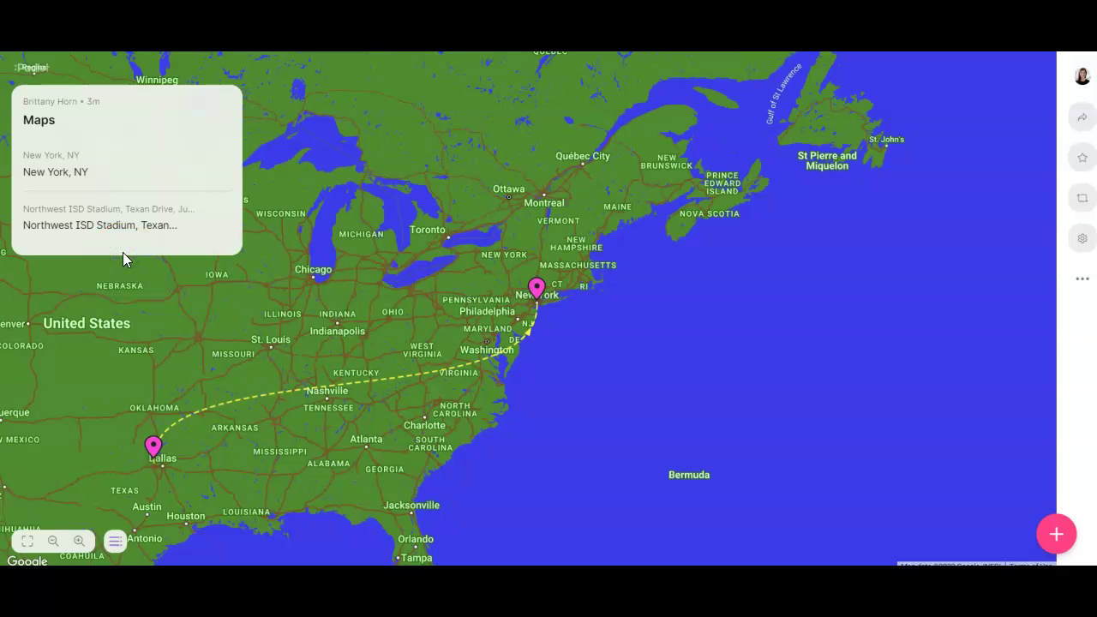
left_click(269, 66)
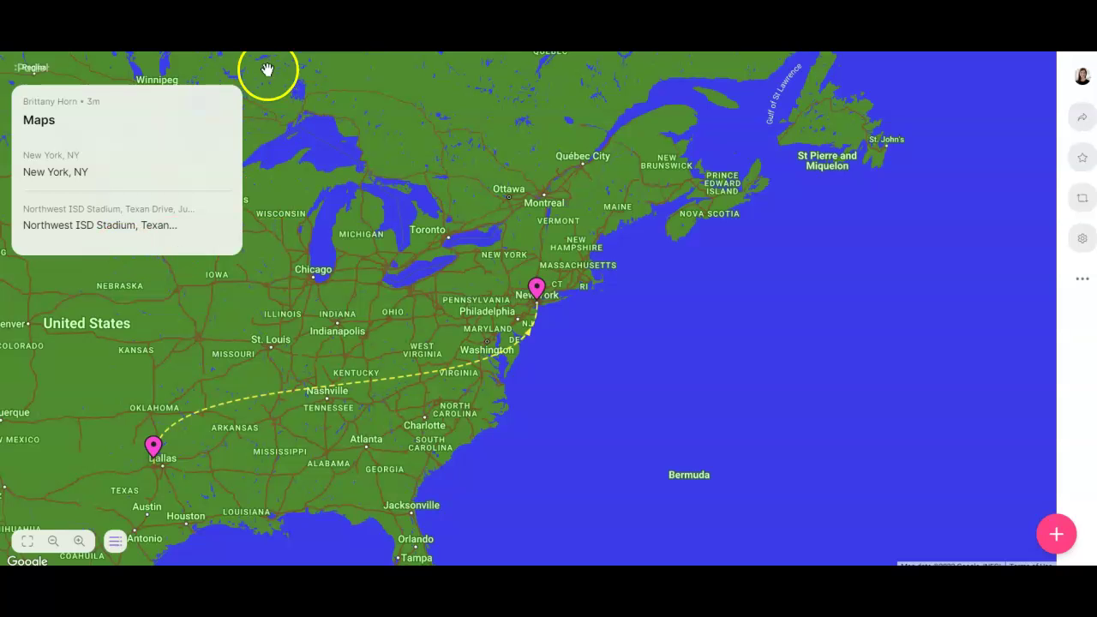